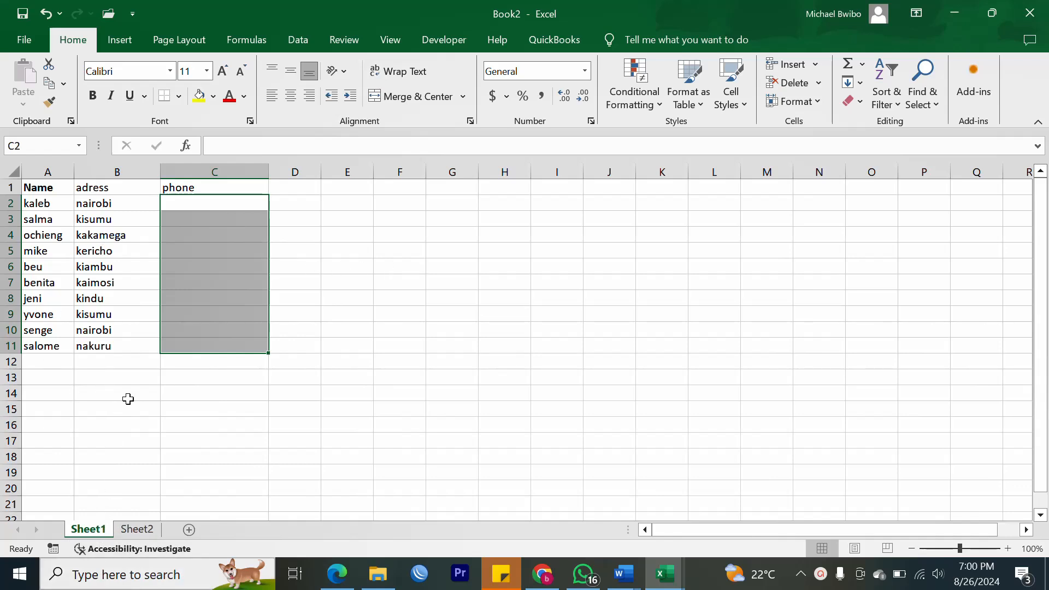
Rename the Sheet1 tab to 'names'.
{"action": "right_click", "coordinate": [89, 536]}
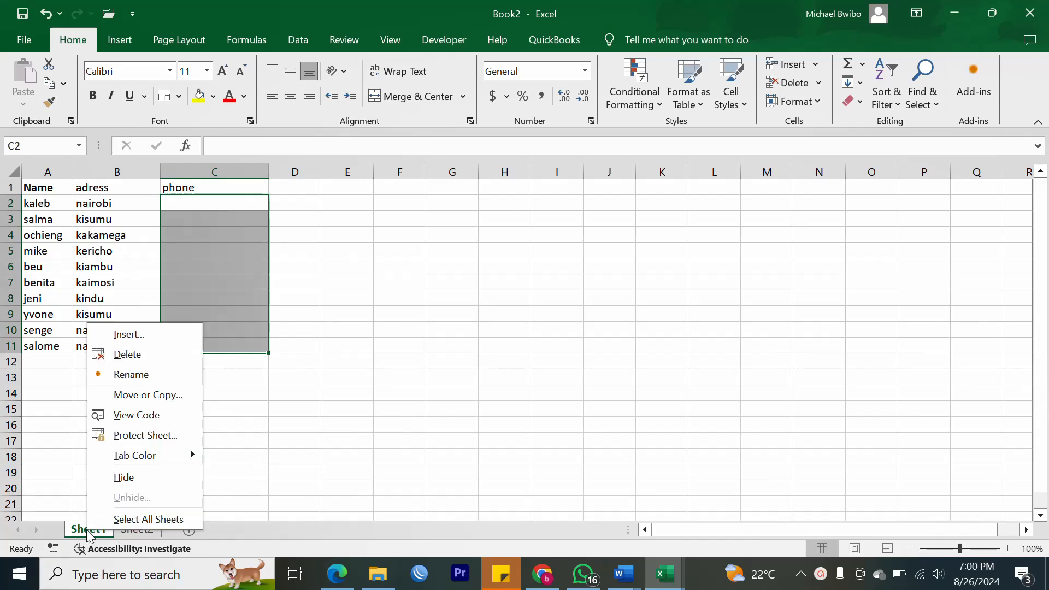
{"action": "left_click", "coordinate": [134, 379]}
{"action": "type", "text": "names"}
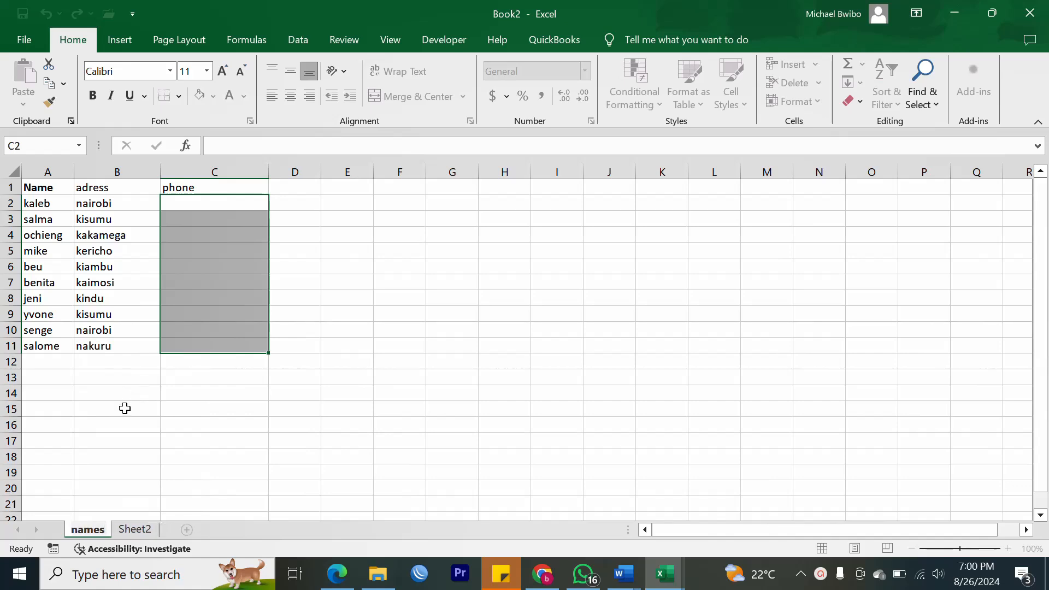
{"action": "left_click", "coordinate": [103, 435]}
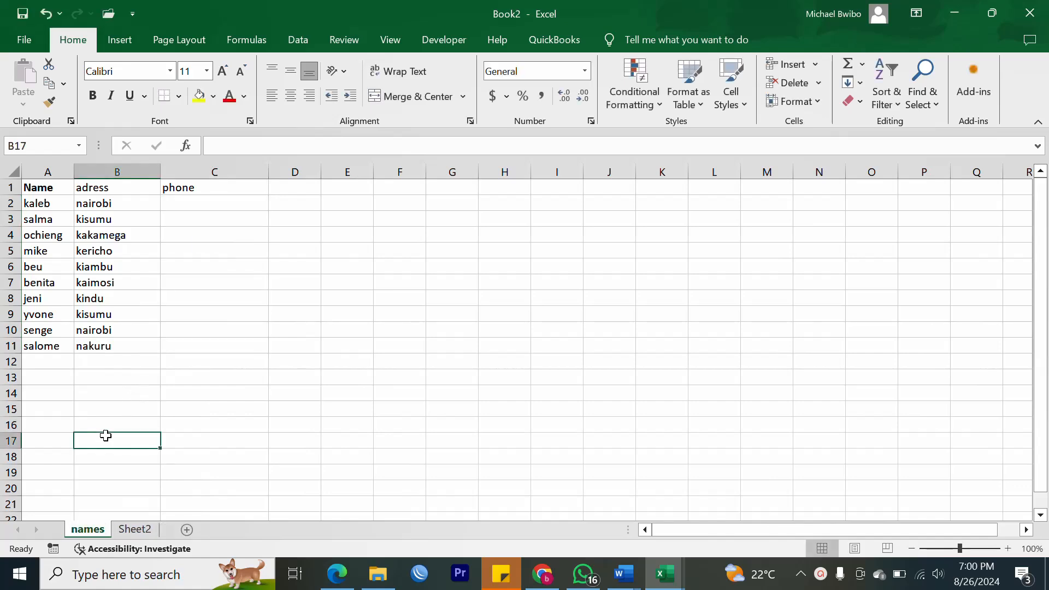
Correct the B1 heading from 'adress' to 'address'.
{"action": "left_click", "coordinate": [36, 188]}
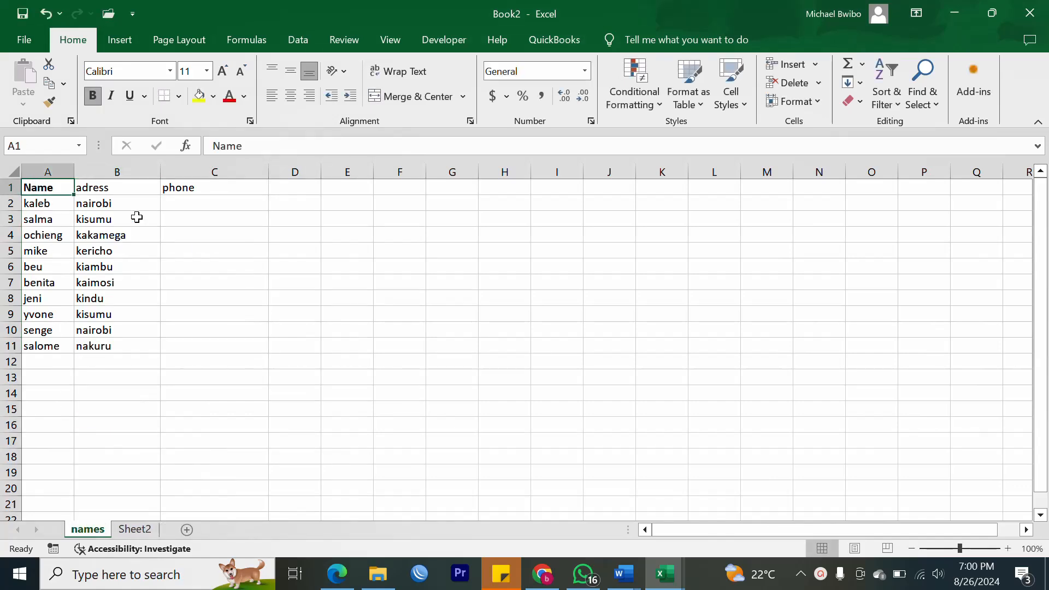
{"action": "left_click", "coordinate": [86, 188]}
{"action": "double_click", "coordinate": [87, 187]}
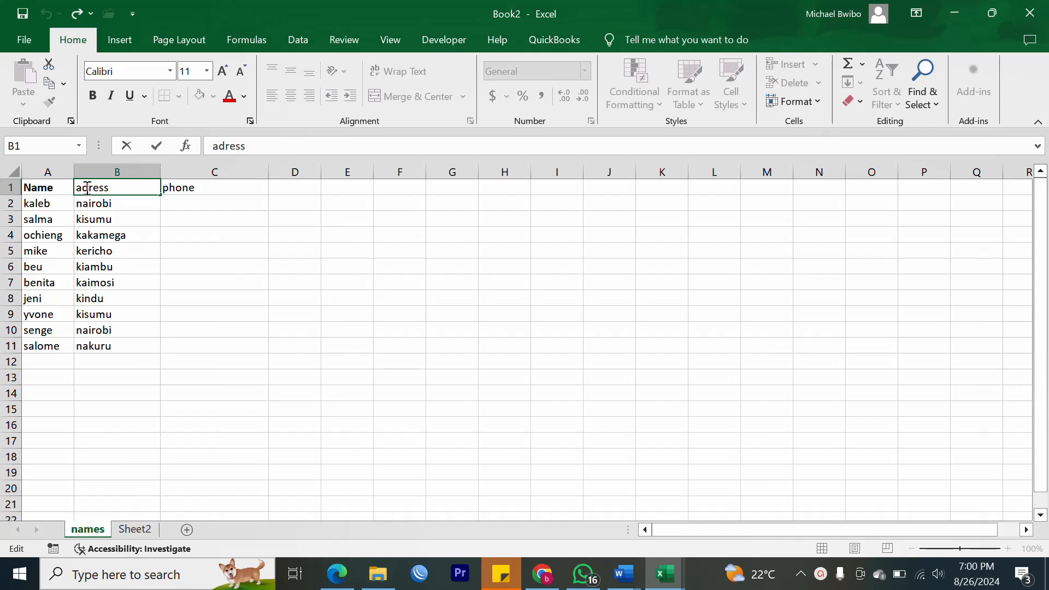
{"action": "type", "text": "d"}
{"action": "left_click", "coordinate": [107, 217]}
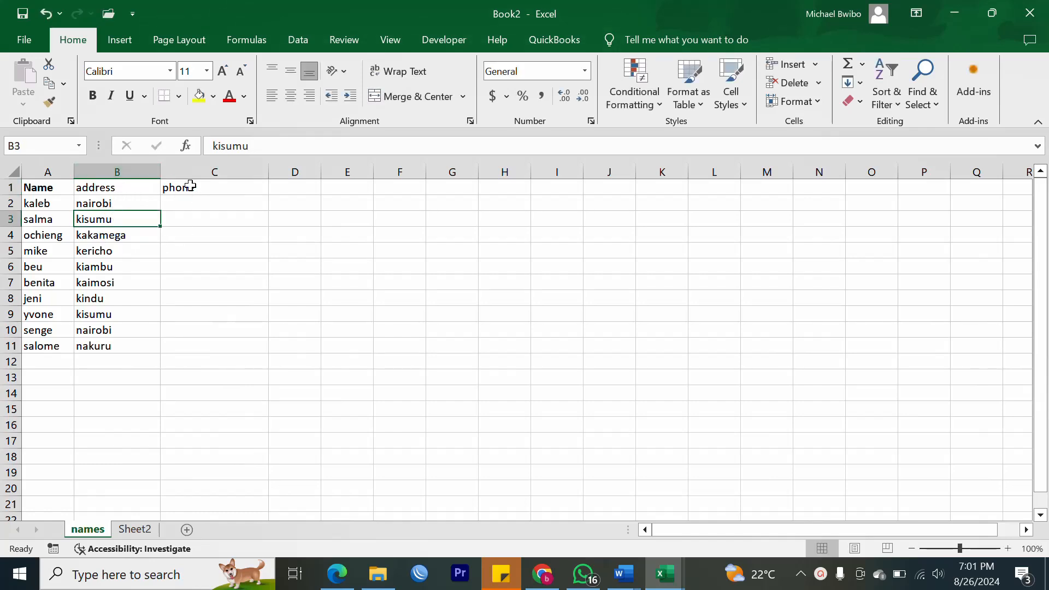
{"action": "left_click", "coordinate": [214, 188]}
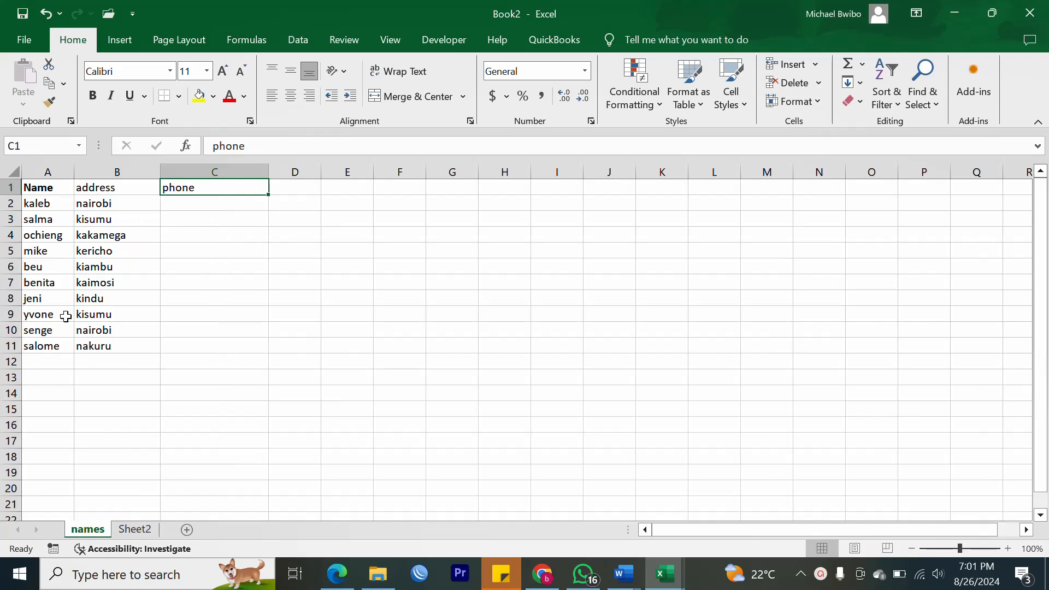
Rename the Sheet2 tab to 'contacts', then go back to the names sheet.
{"action": "left_click", "coordinate": [131, 527]}
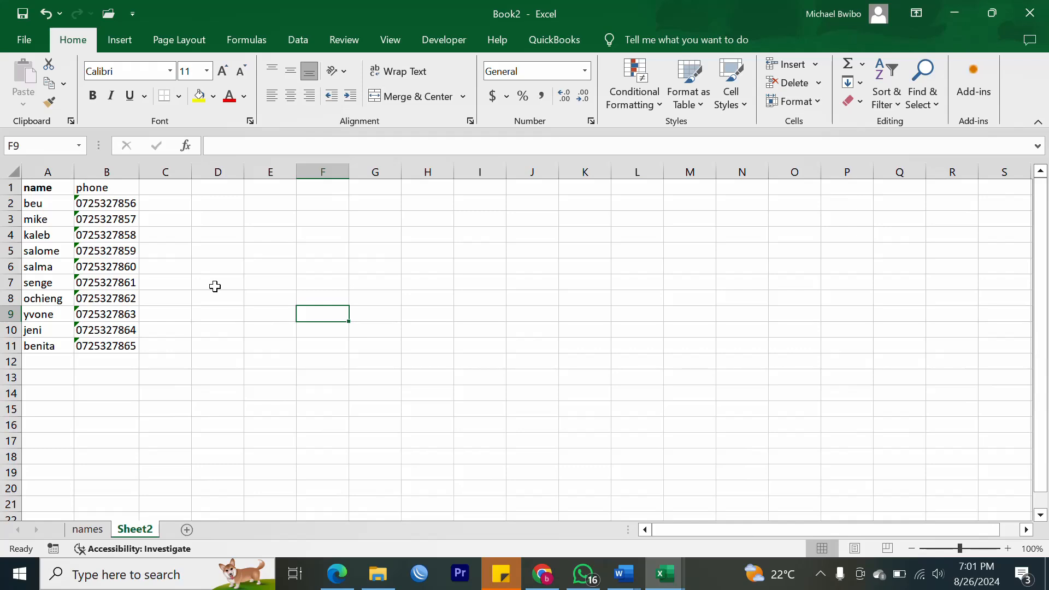
{"action": "right_click", "coordinate": [129, 527]}
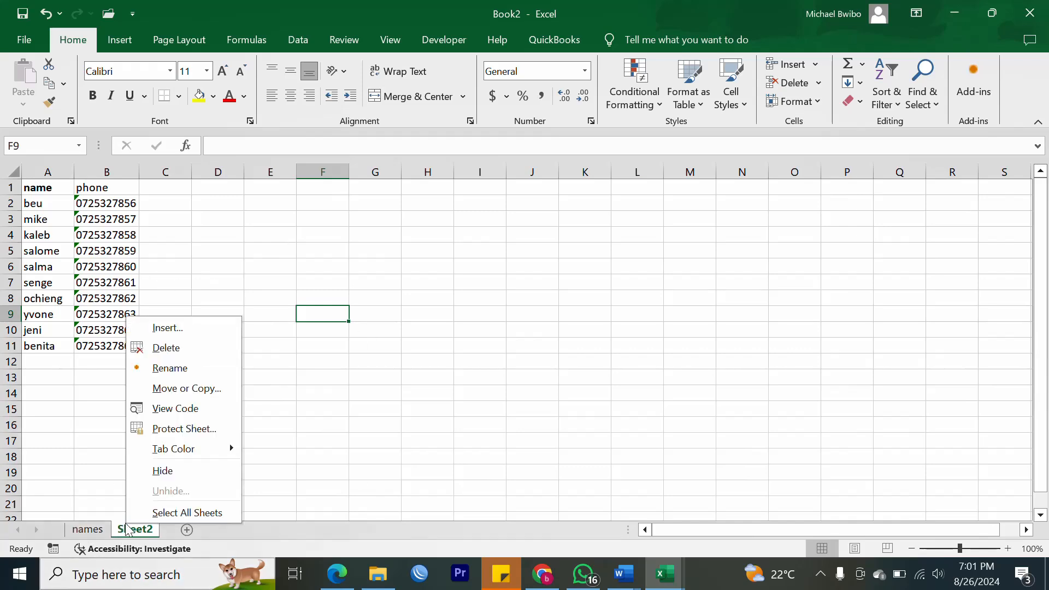
{"action": "left_click", "coordinate": [174, 368]}
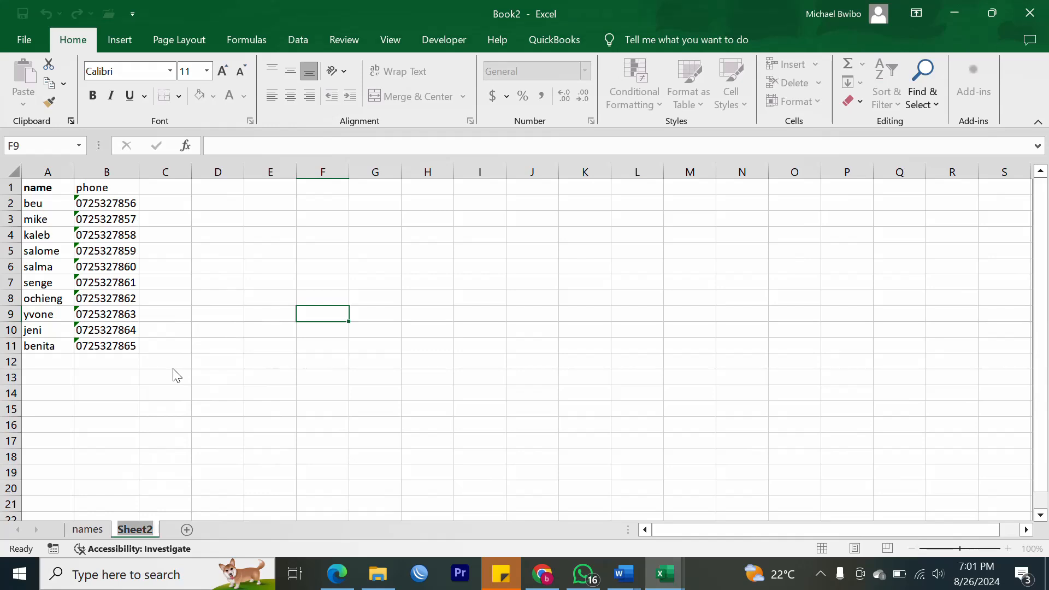
{"action": "type", "text": "conta"}
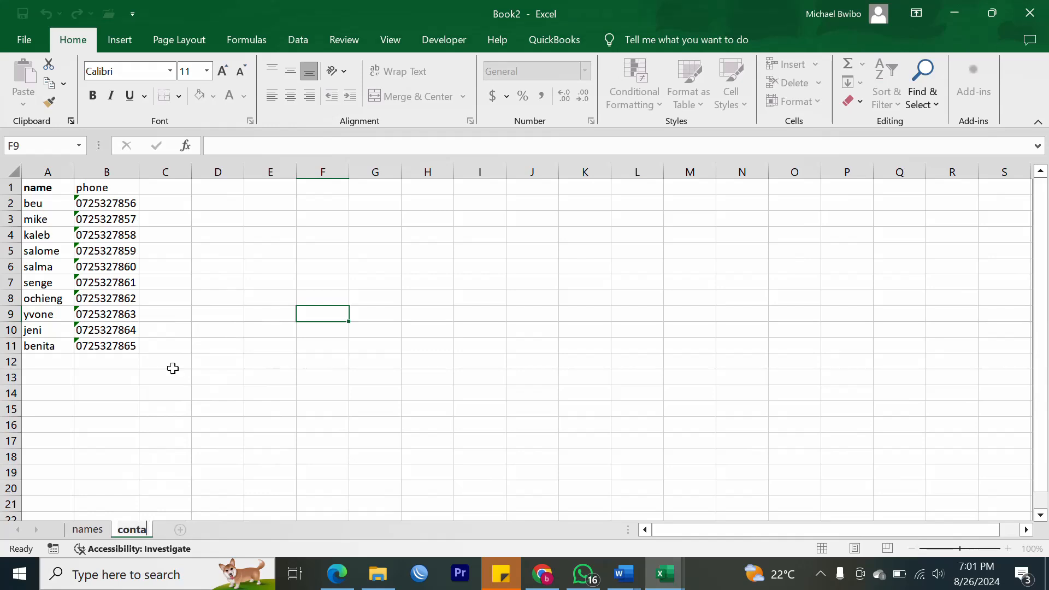
{"action": "type", "text": "cts"}
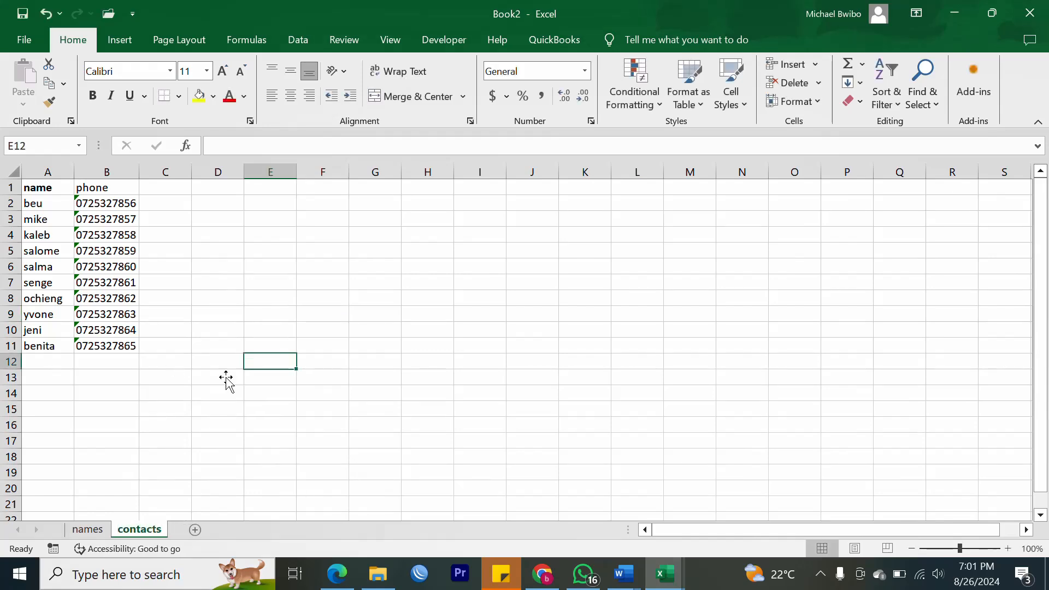
{"action": "left_click", "coordinate": [87, 533]}
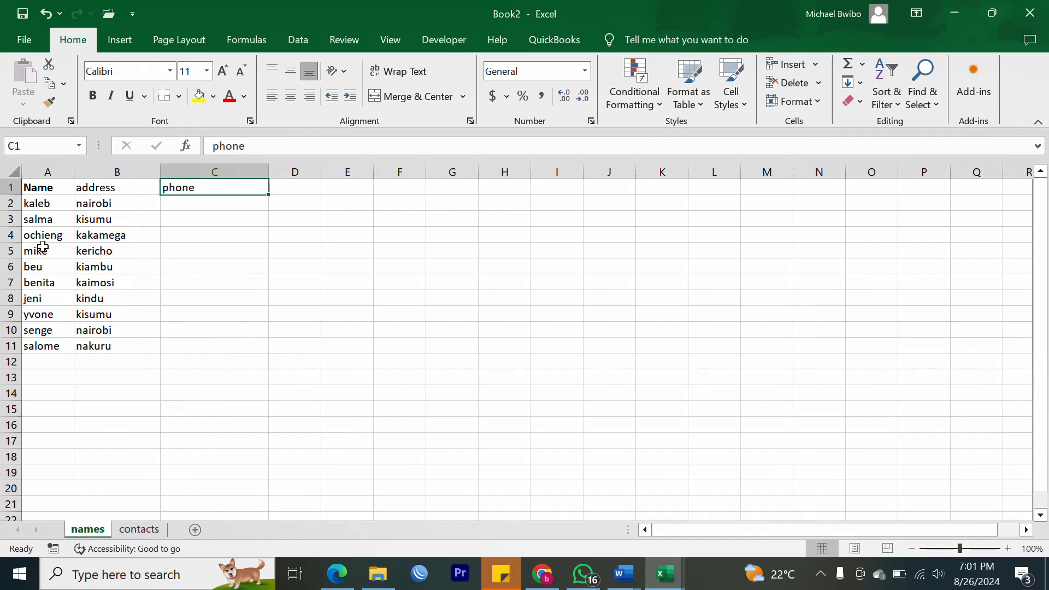
{"action": "left_click", "coordinate": [139, 530]}
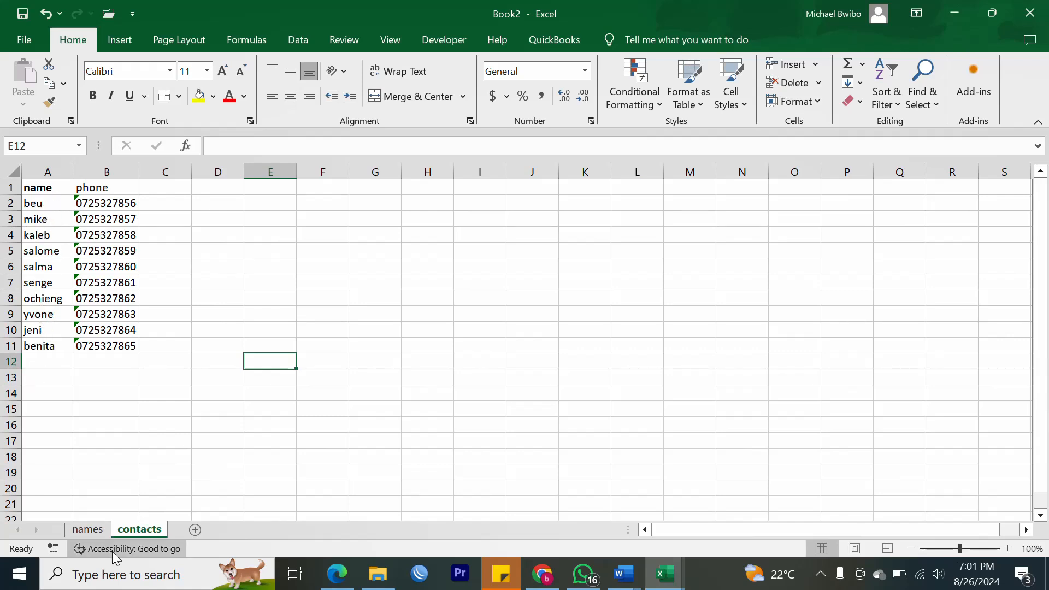
{"action": "left_click", "coordinate": [82, 529]}
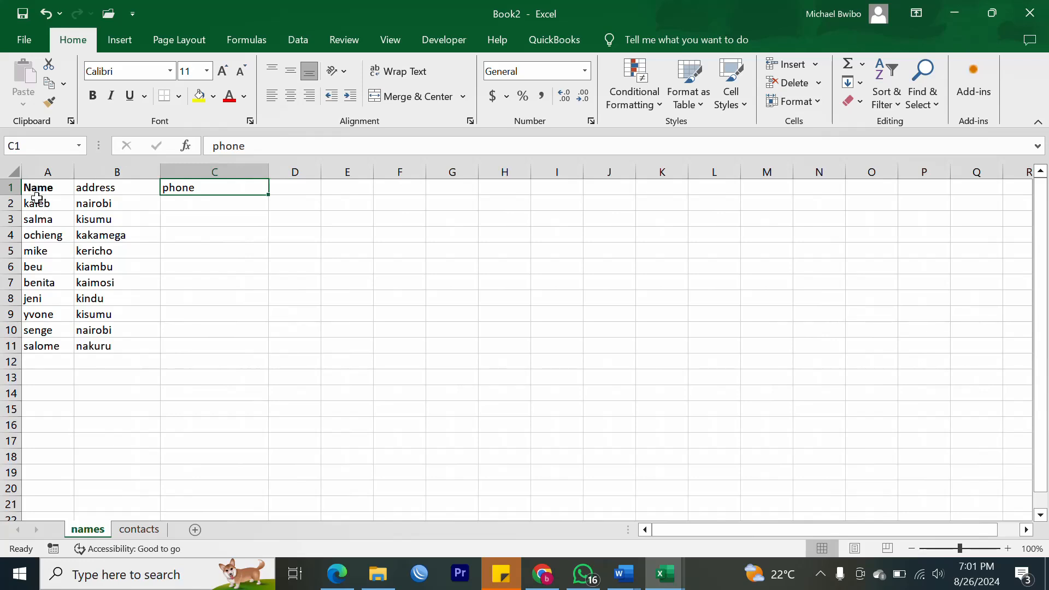
{"action": "left_click", "coordinate": [138, 529]}
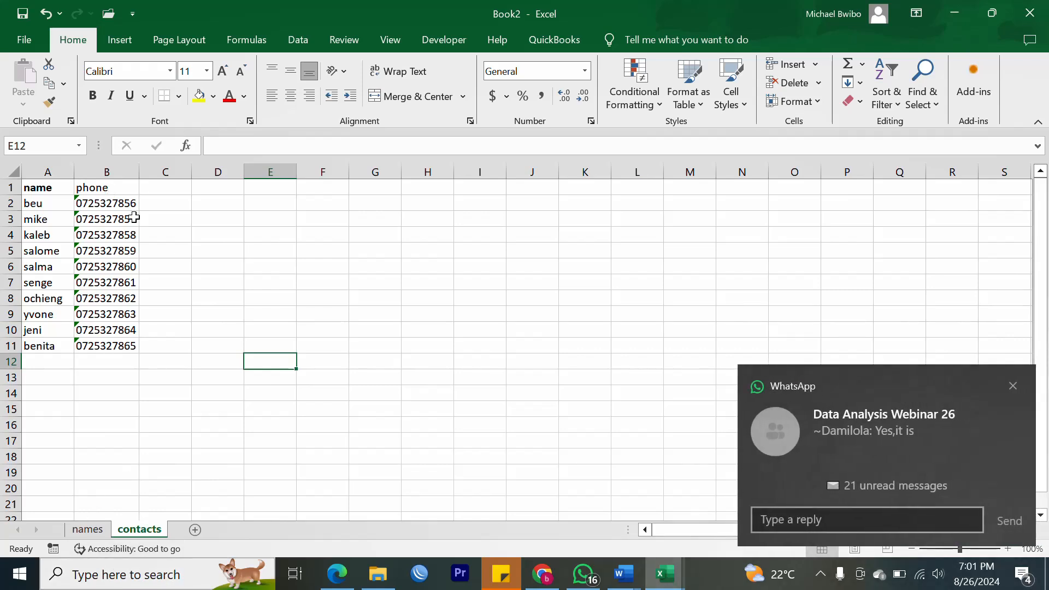
{"action": "left_click", "coordinate": [1014, 387]}
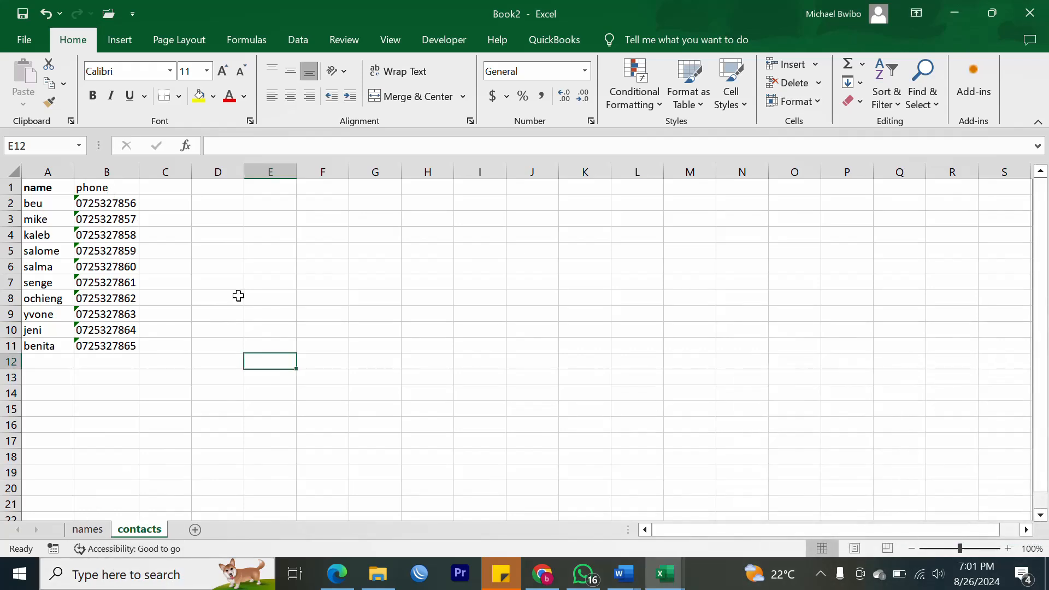
{"action": "left_click_drag", "start_coordinate": [123, 202], "coordinate": [125, 345]}
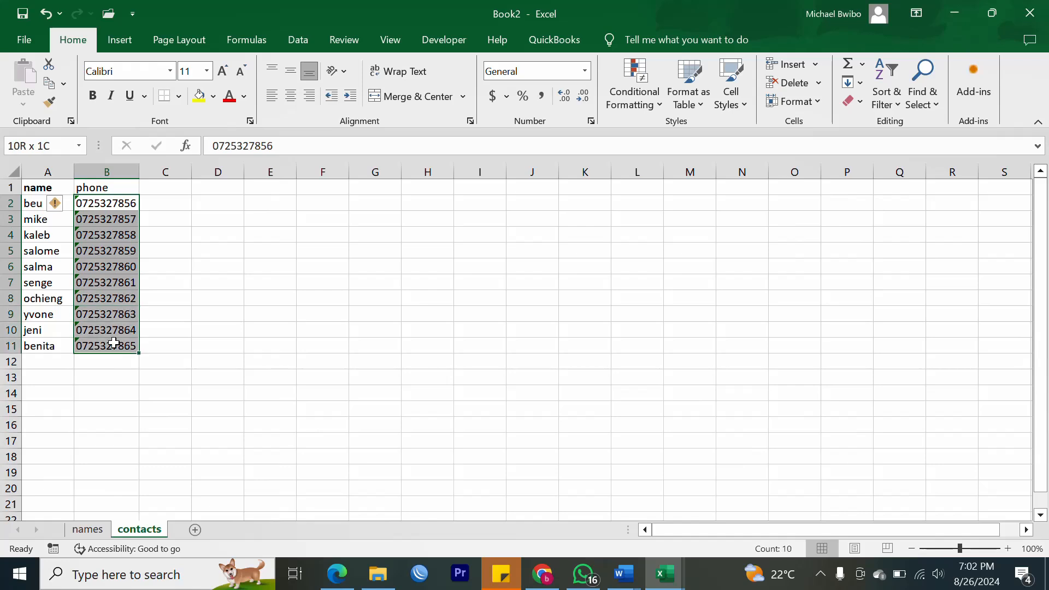
{"action": "left_click", "coordinate": [88, 530]}
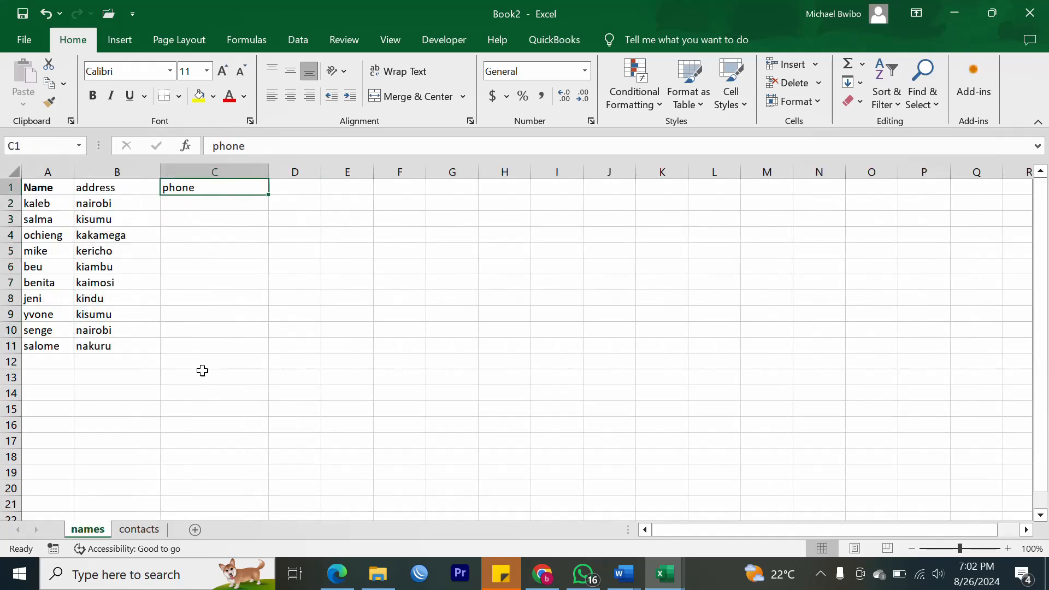
{"action": "left_click", "coordinate": [53, 202]}
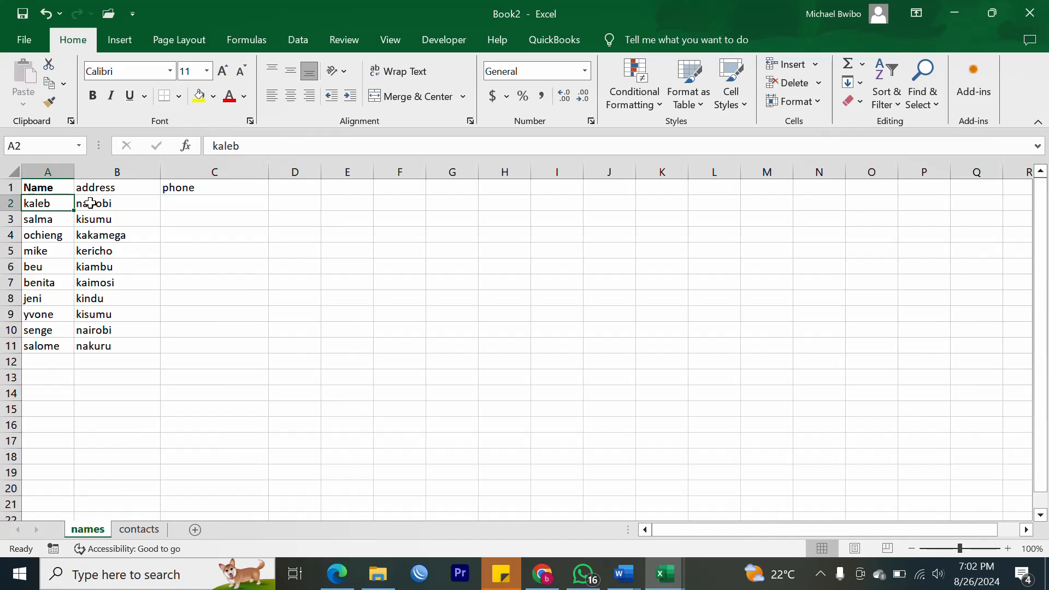
{"action": "left_click", "coordinate": [134, 549]}
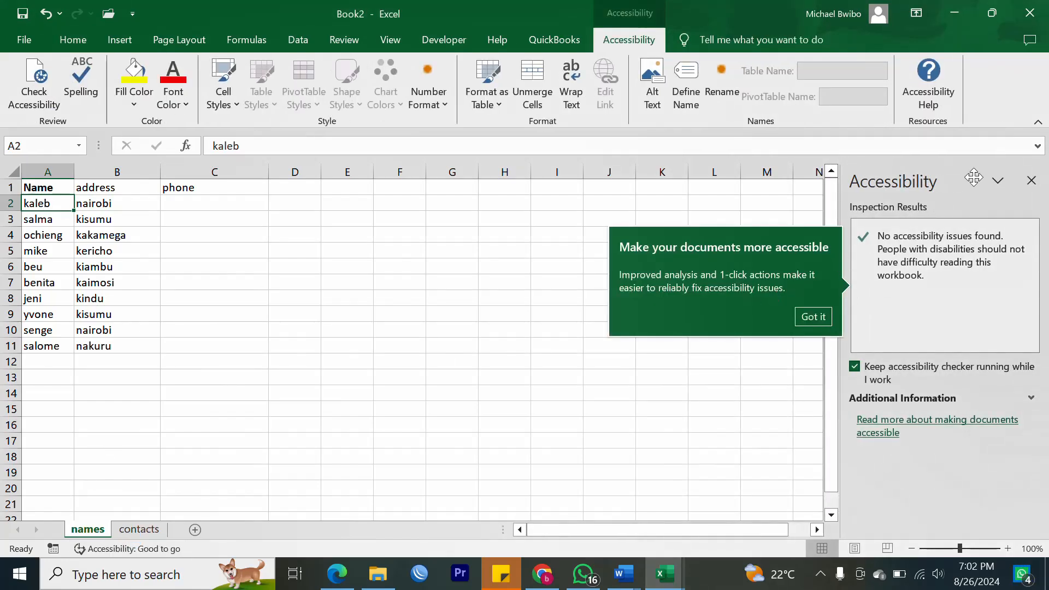
{"action": "left_click", "coordinate": [1031, 180]}
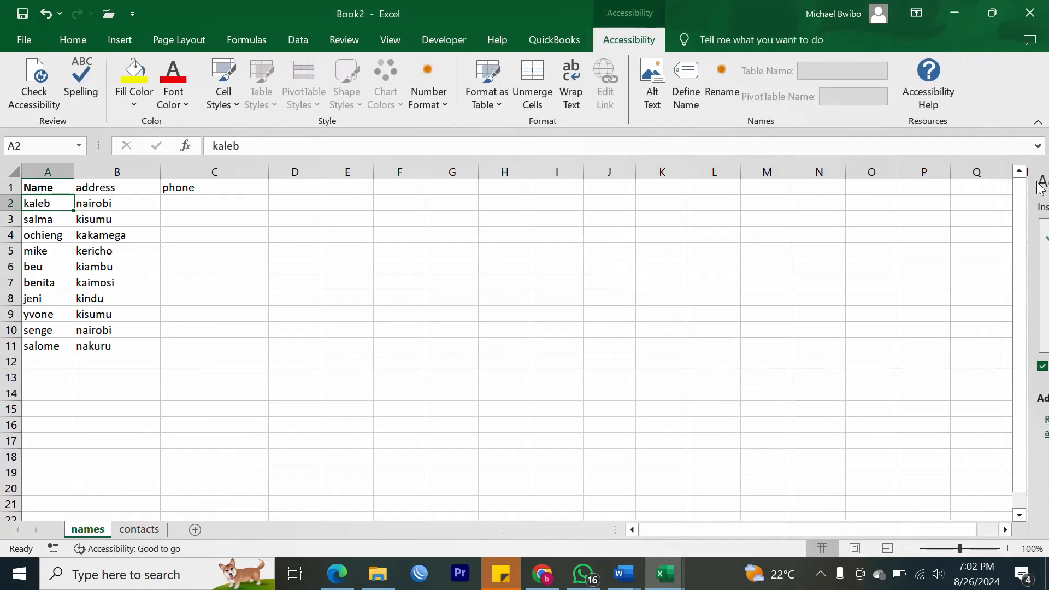
{"action": "left_click", "coordinate": [139, 529]}
{"action": "left_click", "coordinate": [71, 233]}
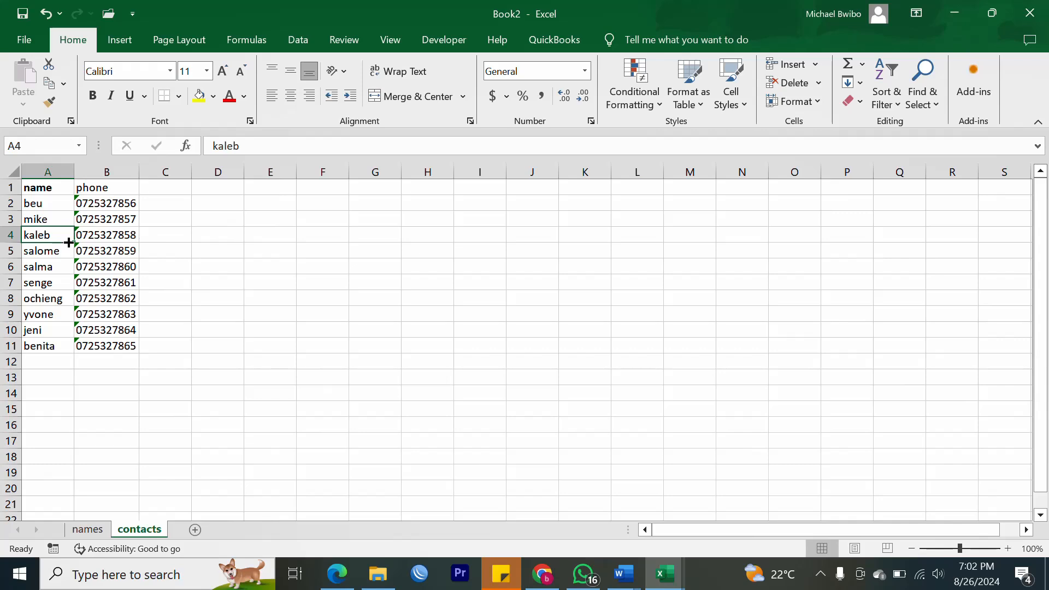
{"action": "left_click", "coordinate": [48, 201]}
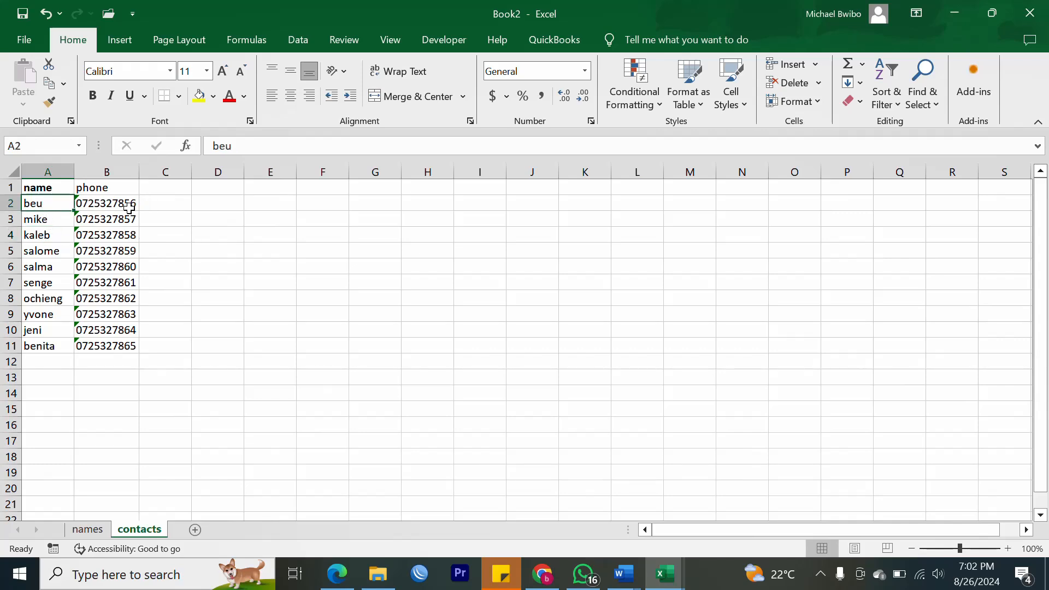
{"action": "left_click", "coordinate": [90, 529]}
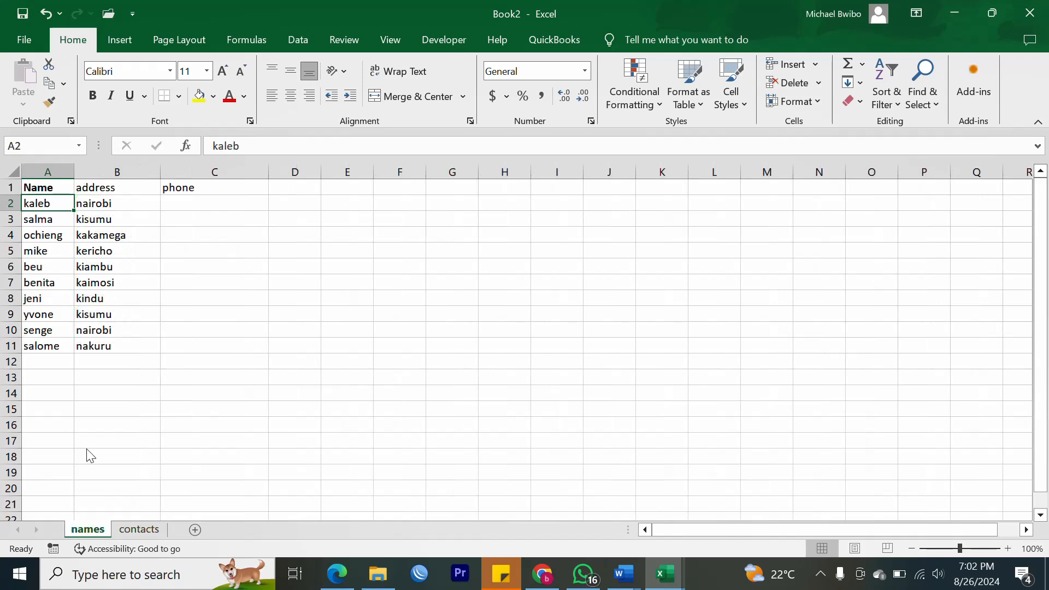
{"action": "left_click", "coordinate": [180, 269]}
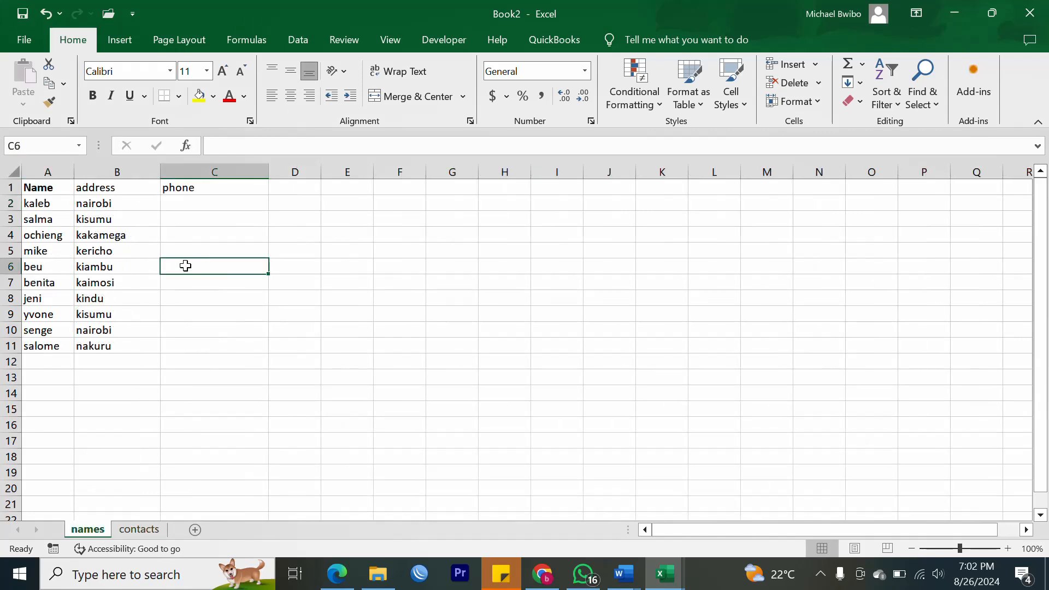
{"action": "left_click", "coordinate": [140, 530]}
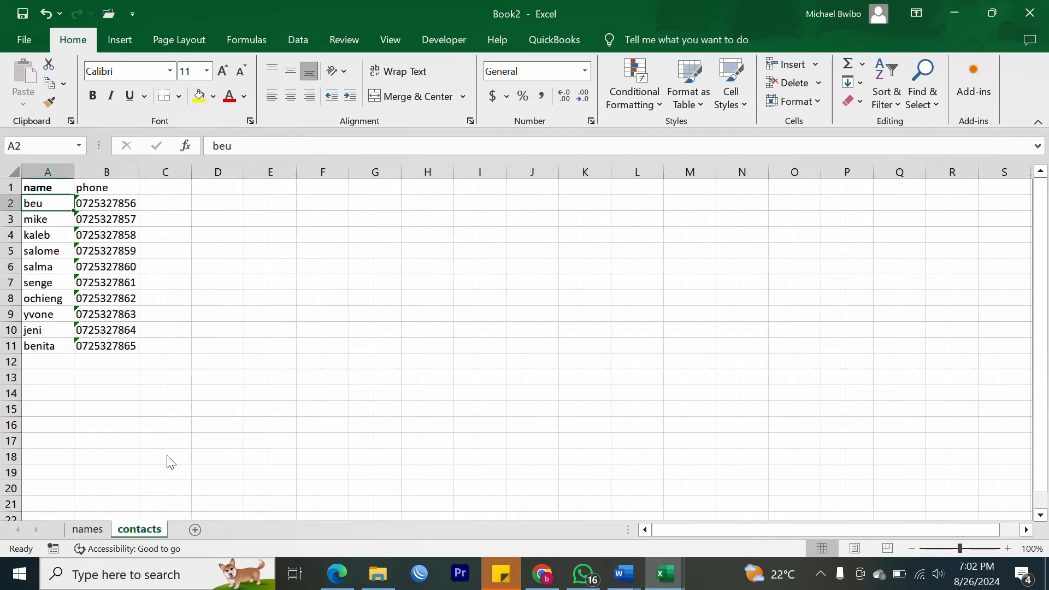
{"action": "left_click", "coordinate": [89, 531]}
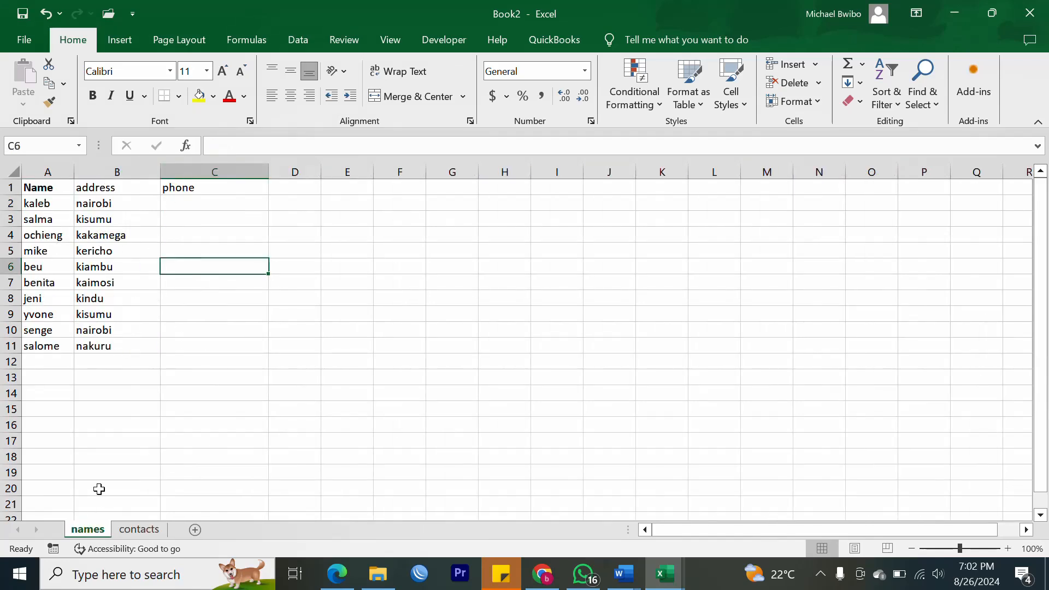
{"action": "left_click_drag", "start_coordinate": [219, 198], "coordinate": [202, 343]}
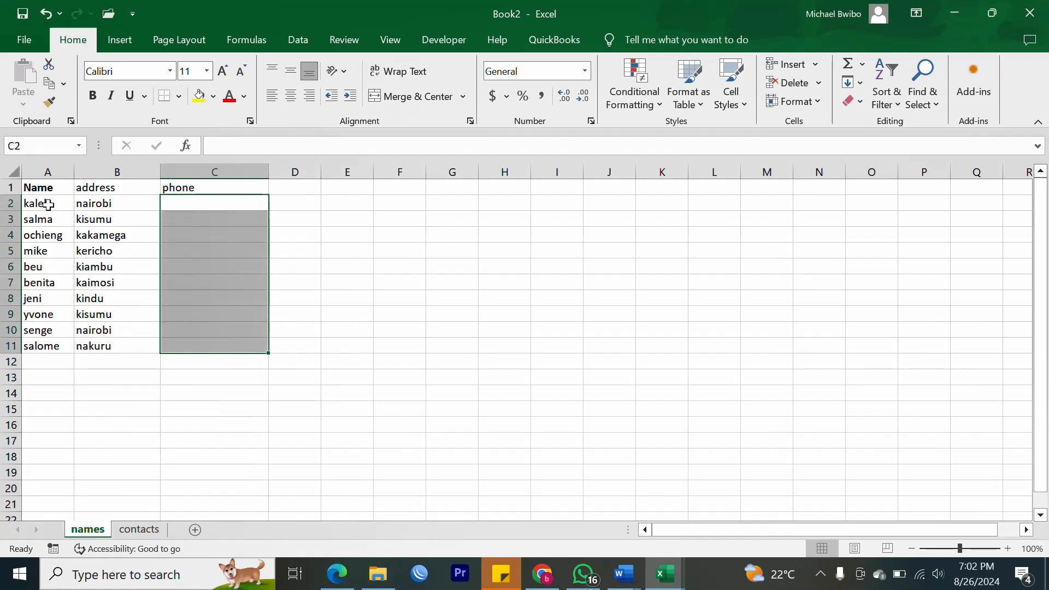
{"action": "left_click_drag", "start_coordinate": [48, 205], "coordinate": [199, 204]}
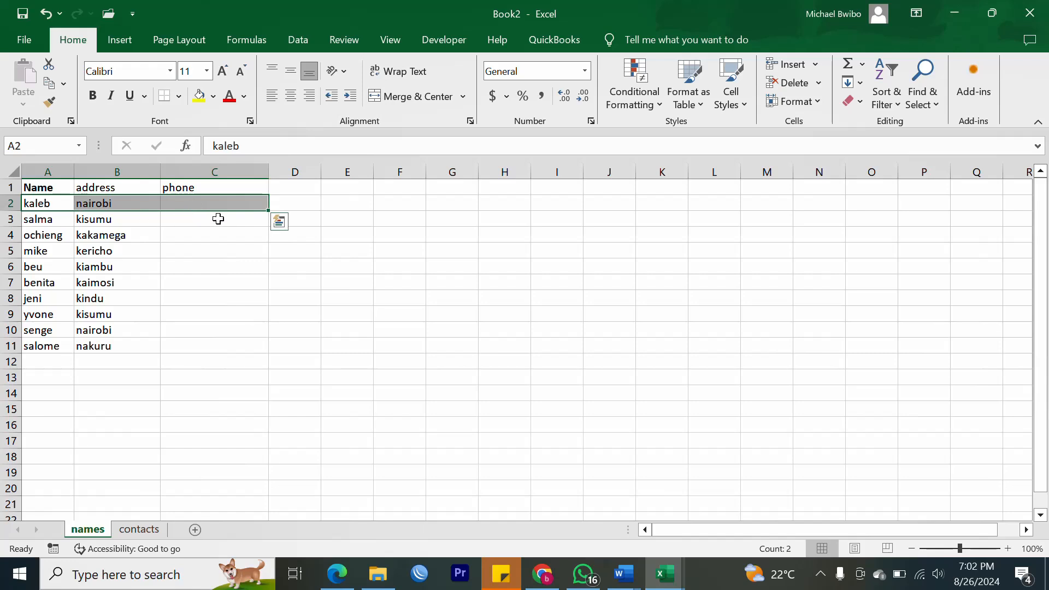
{"action": "left_click", "coordinate": [325, 262]}
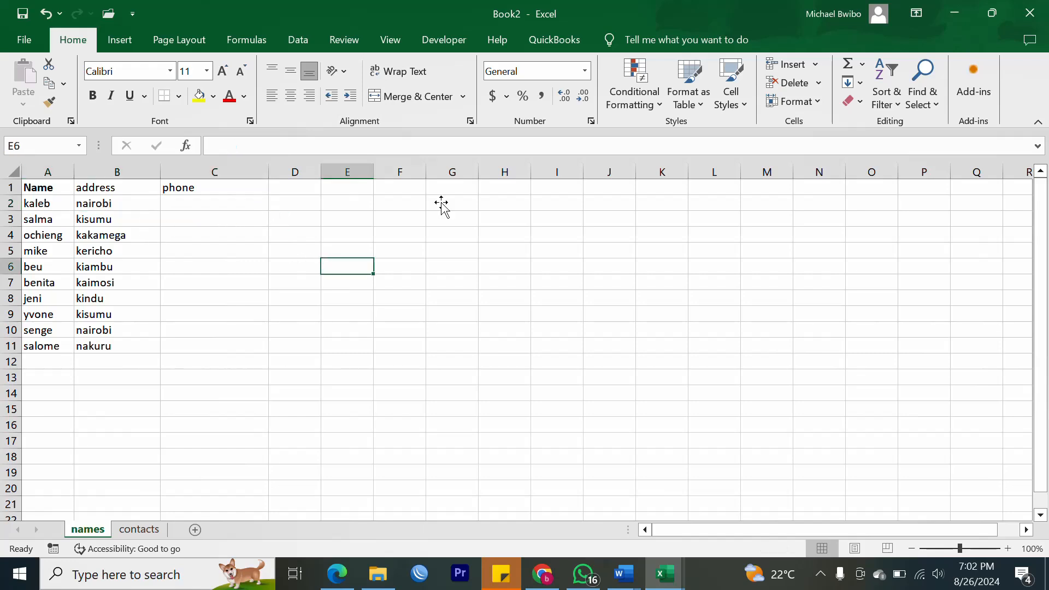
Begin a =VLOOKUP( formula in cell C2 of the names sheet.
{"action": "left_click", "coordinate": [185, 202]}
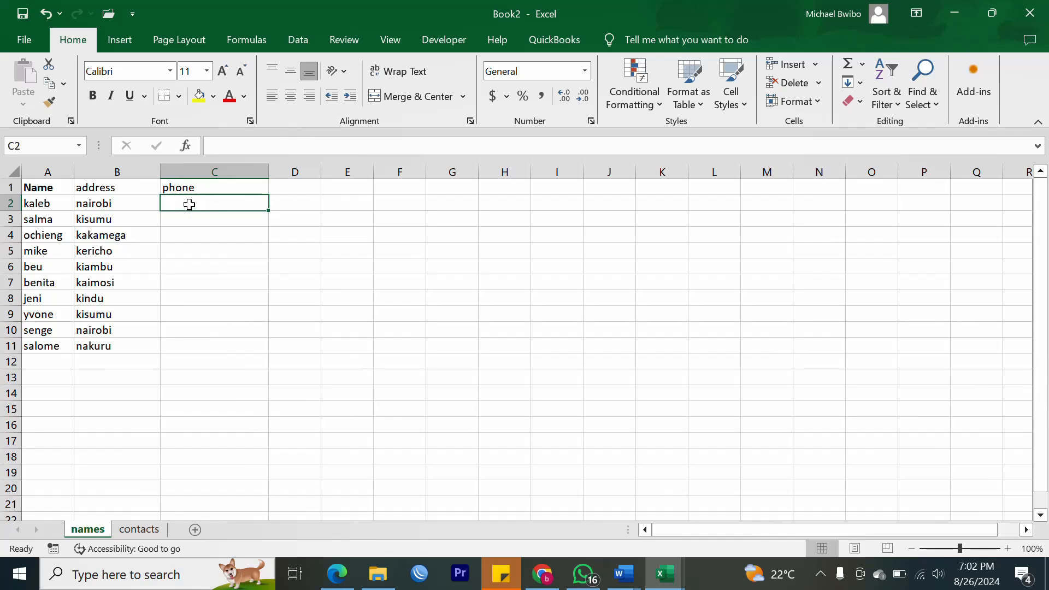
{"action": "type", "text": "="}
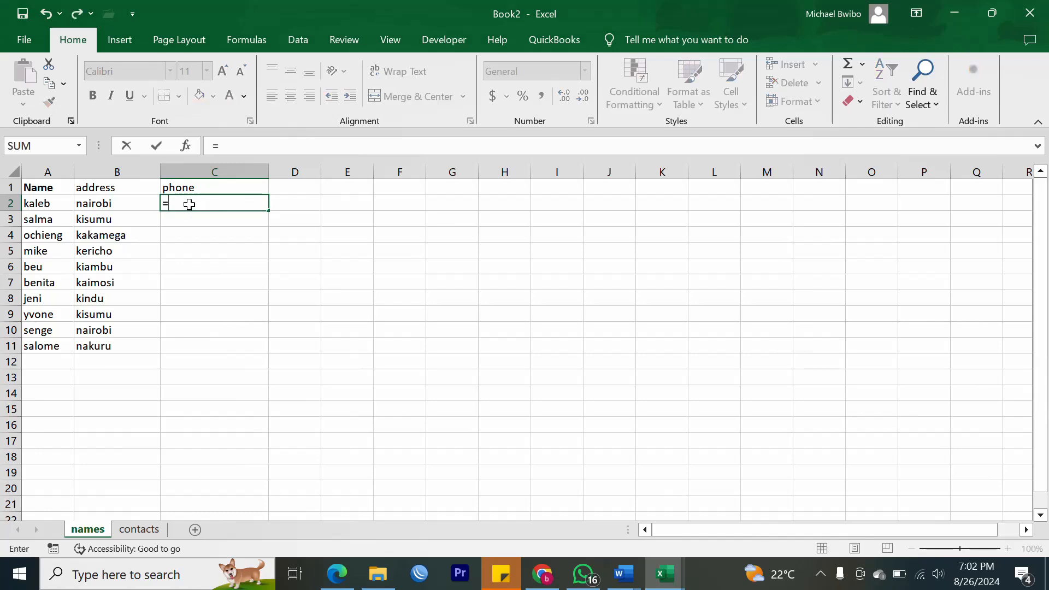
{"action": "type", "text": "V"}
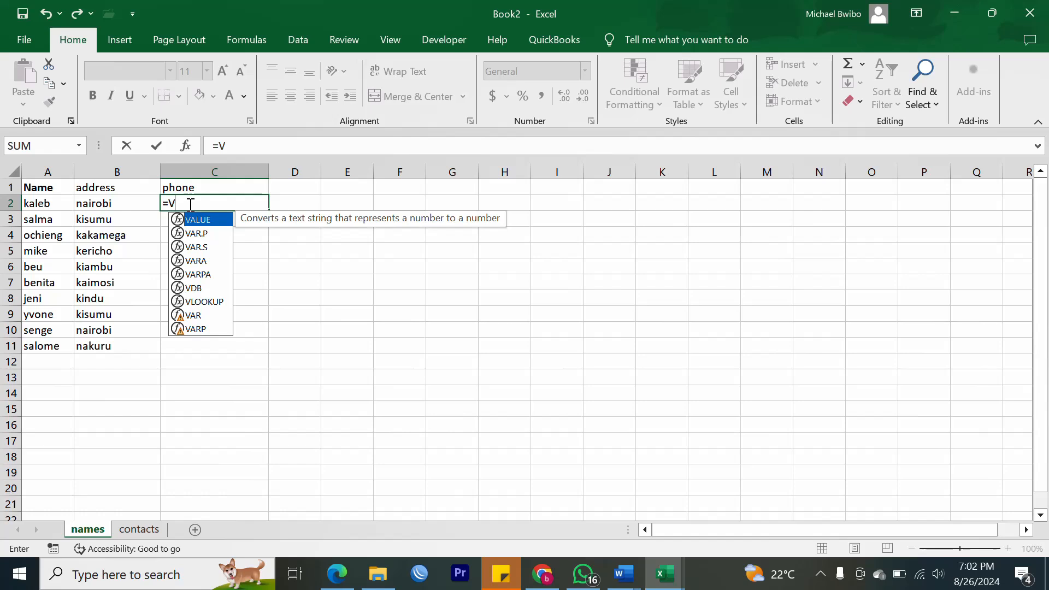
{"action": "type", "text": "LO"}
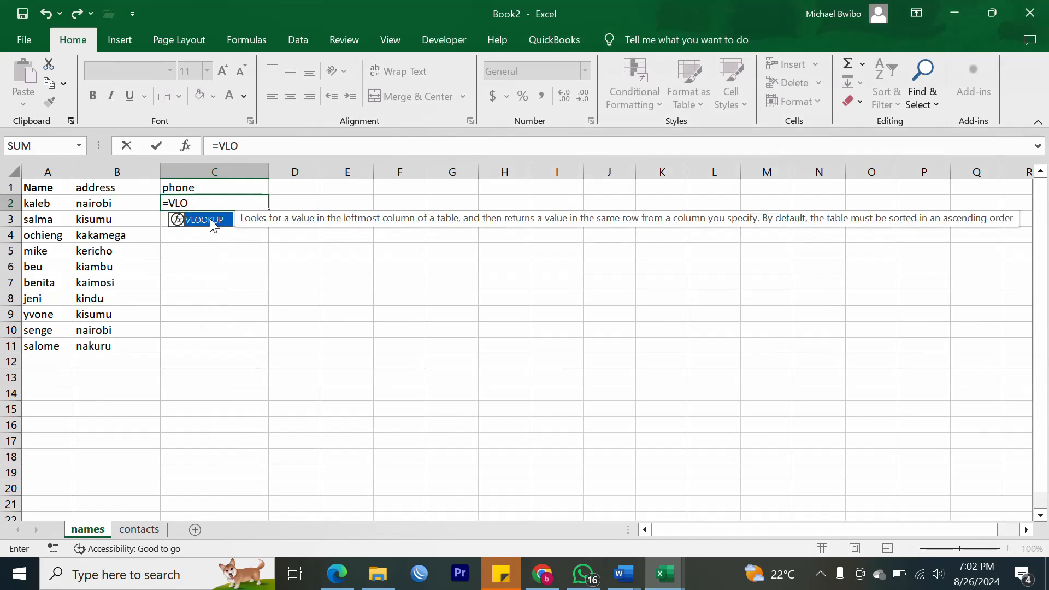
{"action": "key", "text": "Tab"}
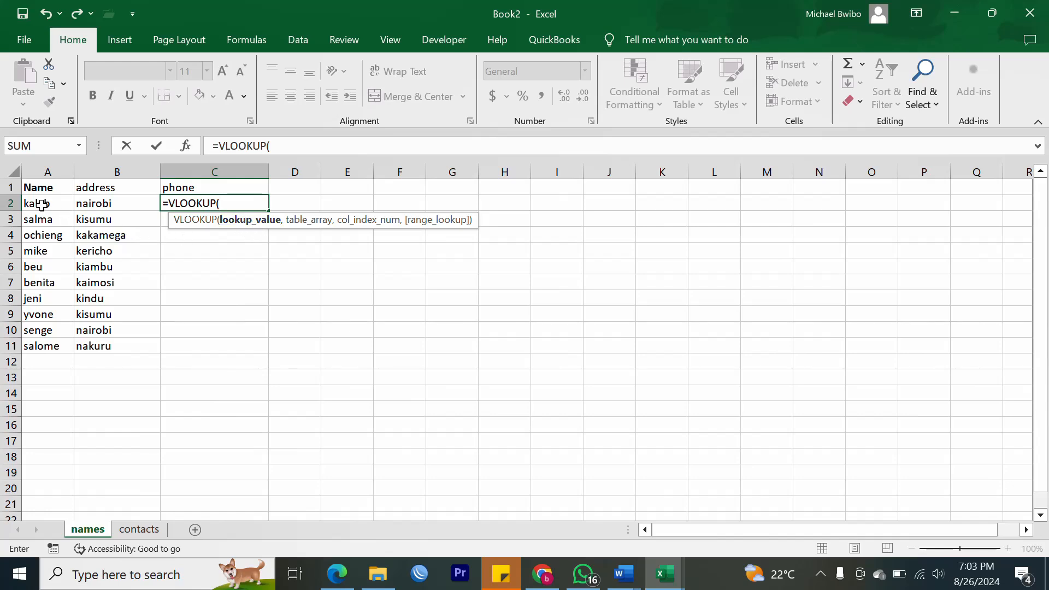
Enter the absolute range $A$2:$A$11 as the VLOOKUP lookup value.
{"action": "left_click_drag", "start_coordinate": [43, 202], "coordinate": [36, 347]}
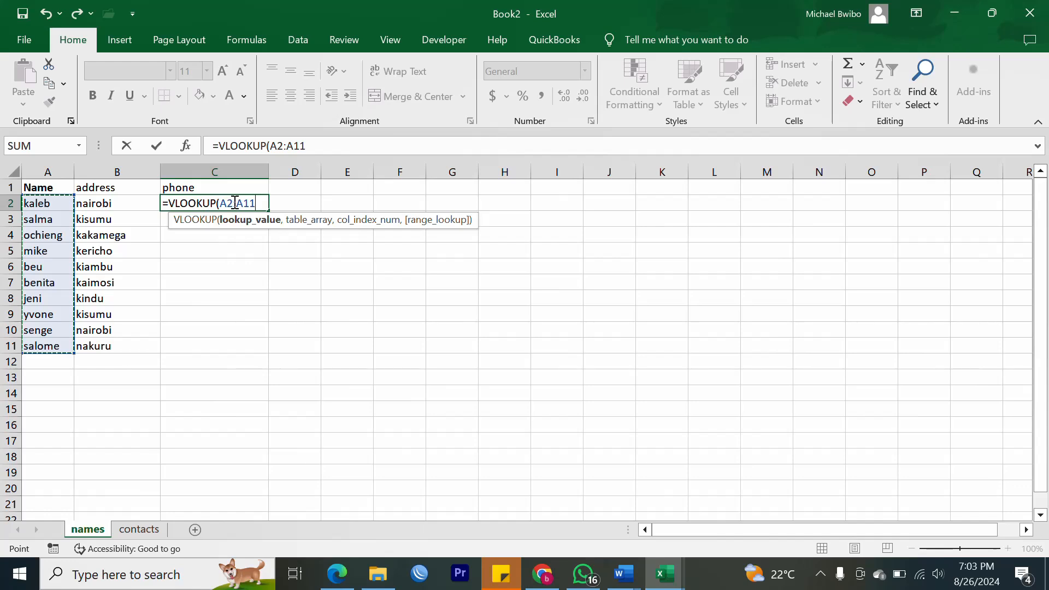
{"action": "key", "text": "F4"}
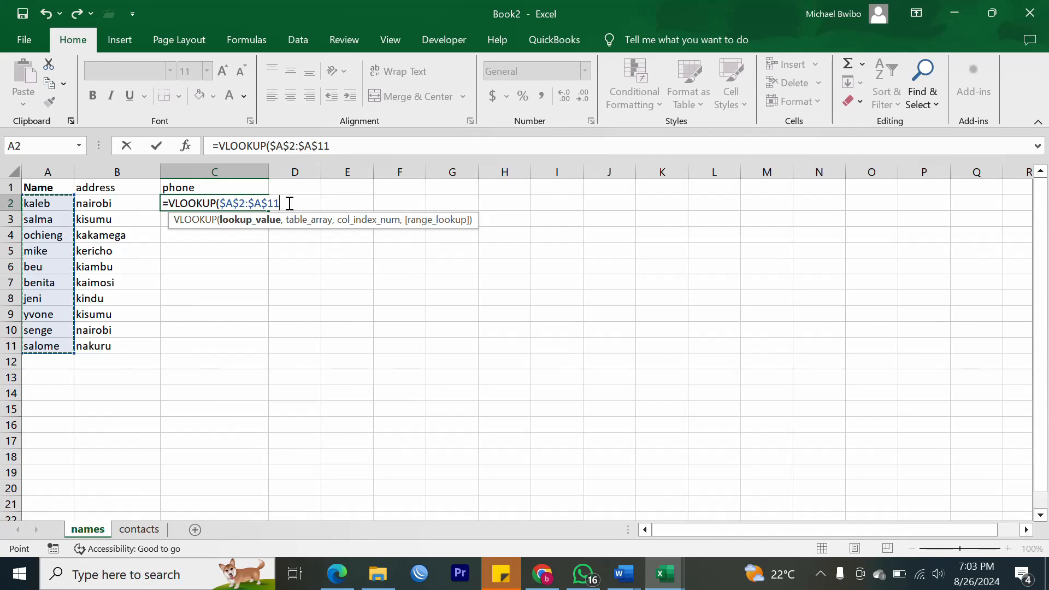
{"action": "type", "text": ","}
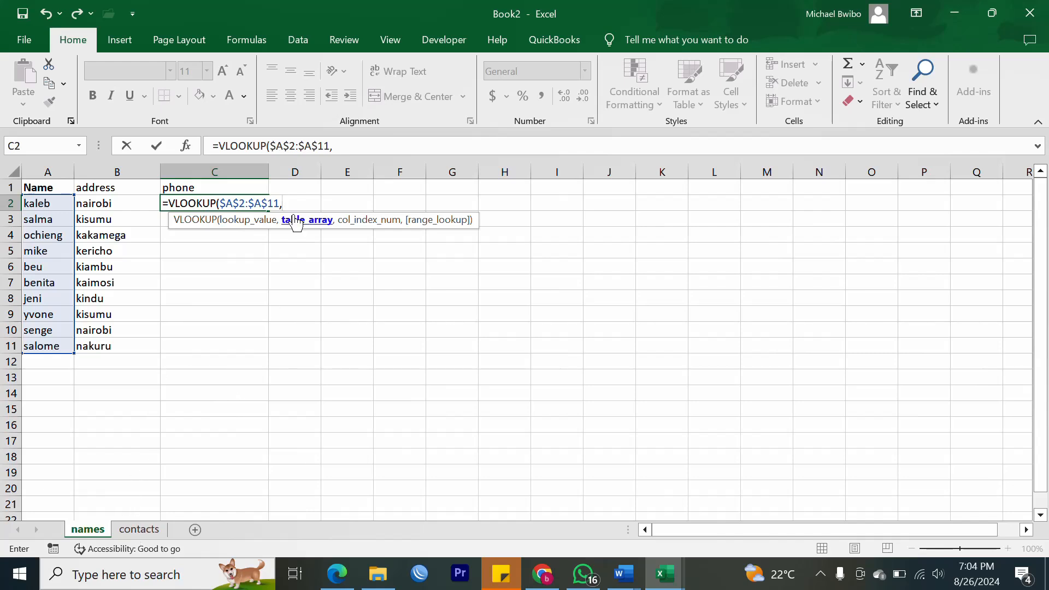
Add contacts!$A$2:$B$11 as the locked table array for the VLOOKUP.
{"action": "left_click", "coordinate": [140, 530]}
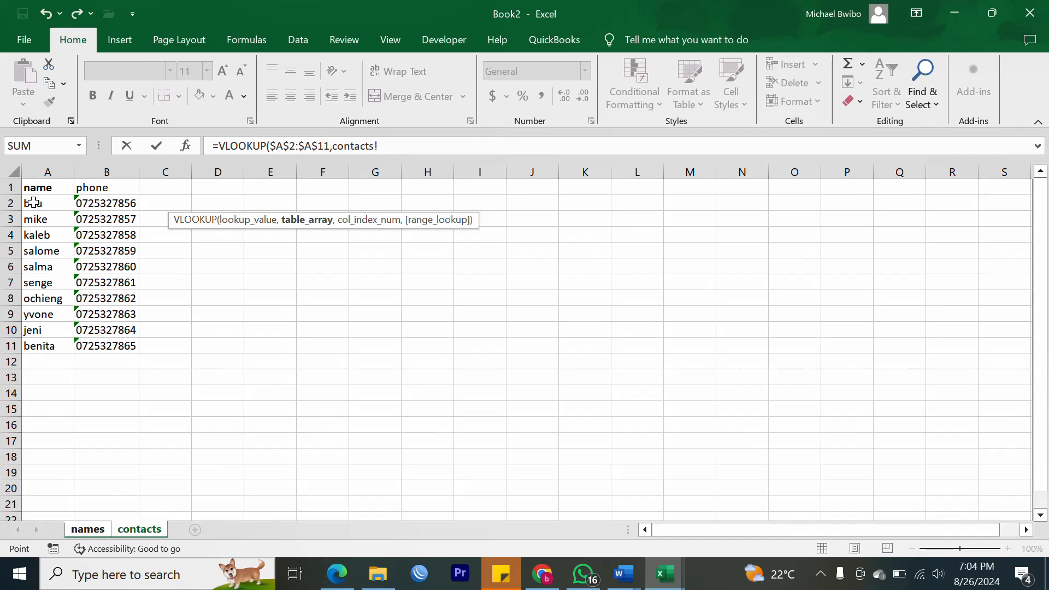
{"action": "left_click_drag", "start_coordinate": [33, 203], "coordinate": [84, 221]}
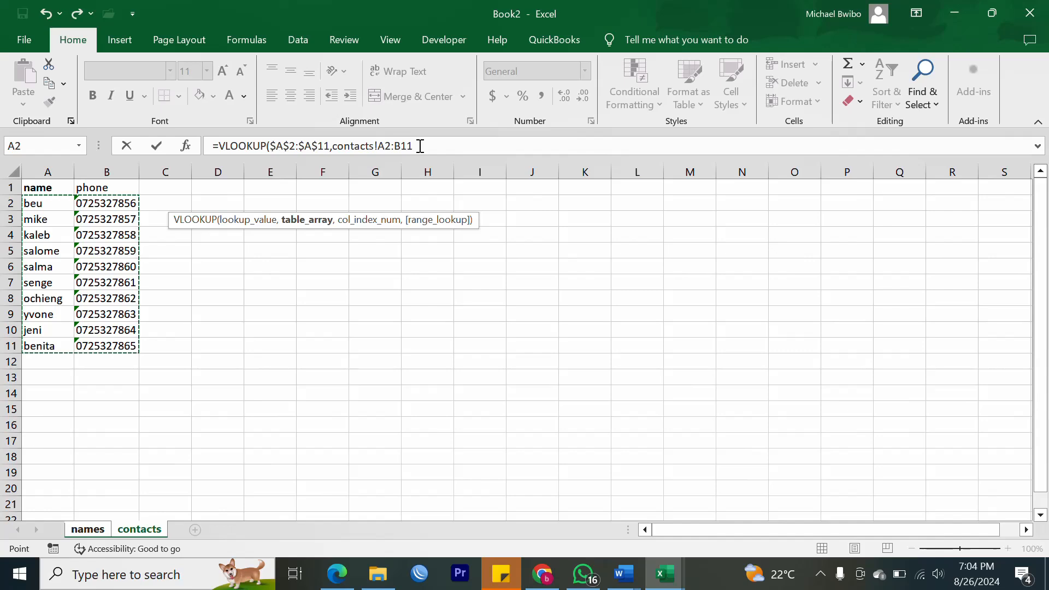
{"action": "key", "text": "F4"}
{"action": "type", "text": ",2"}
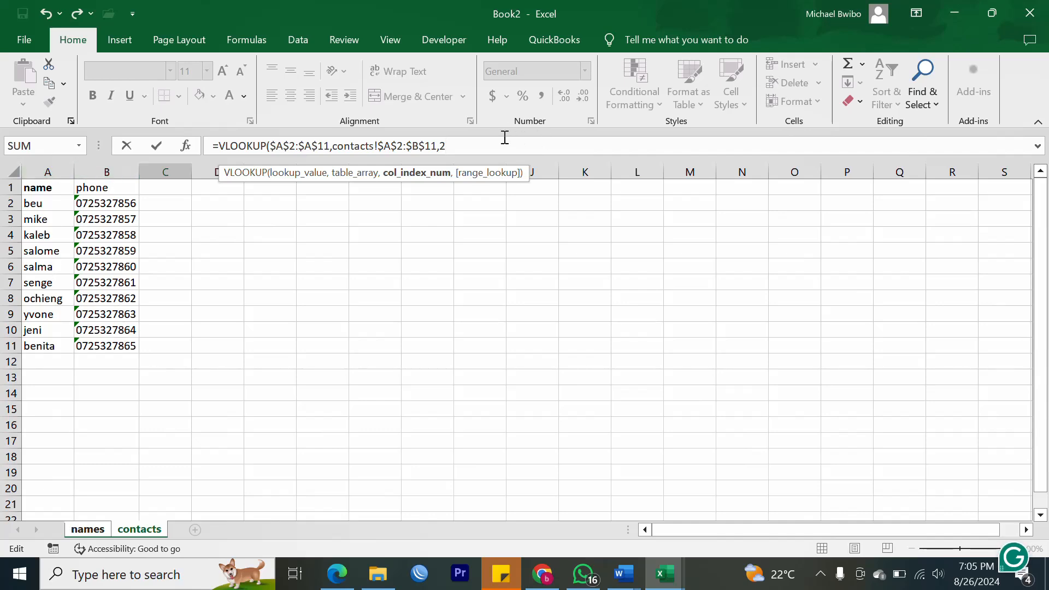
Finish the C2 VLOOKUP with FALSE for exact match and enter it.
{"action": "type", "text": ","}
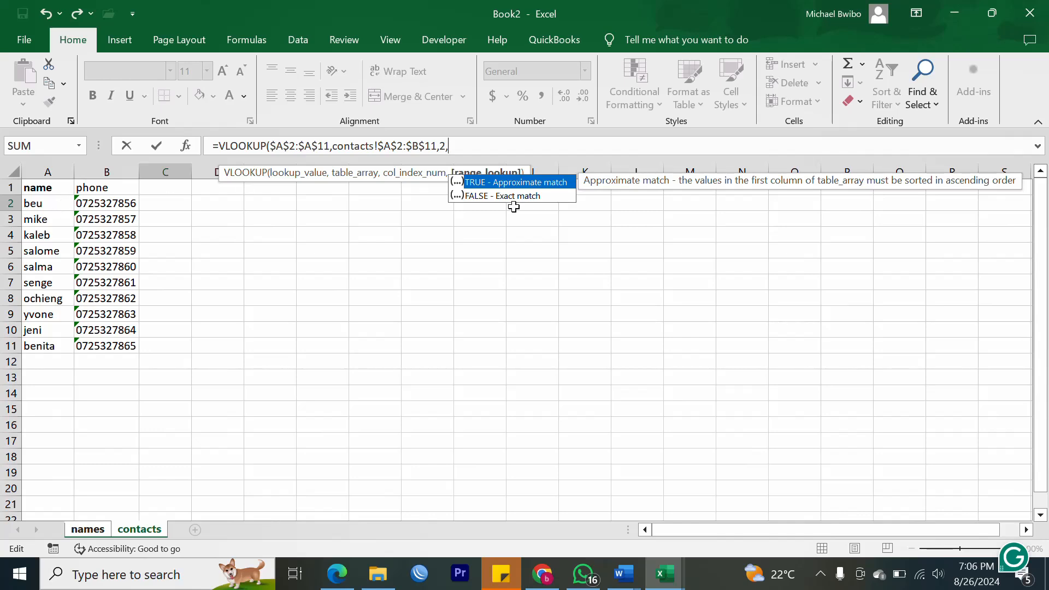
{"action": "double_click", "coordinate": [478, 197]}
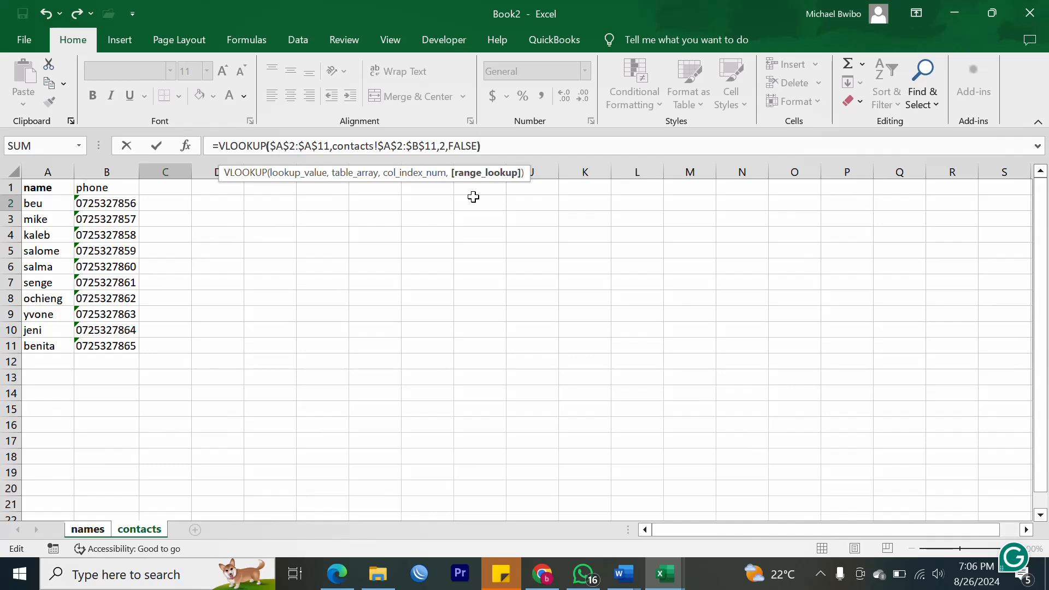
{"action": "key", "text": "Return"}
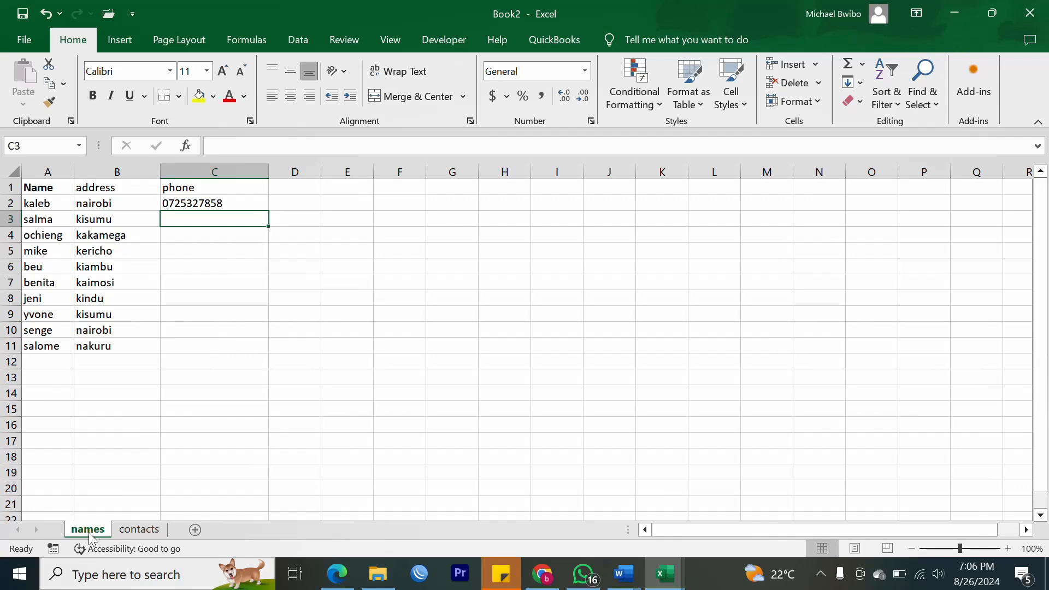
Check the C2 result against contacts, then fill the VLOOKUP down to C11.
{"action": "left_click", "coordinate": [236, 203]}
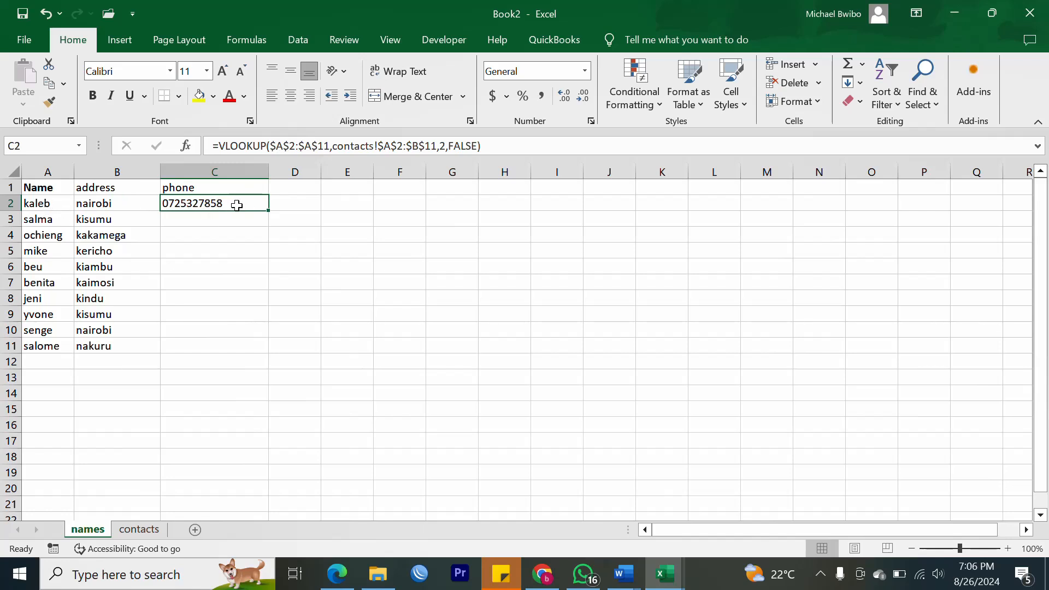
{"action": "left_click", "coordinate": [140, 530]}
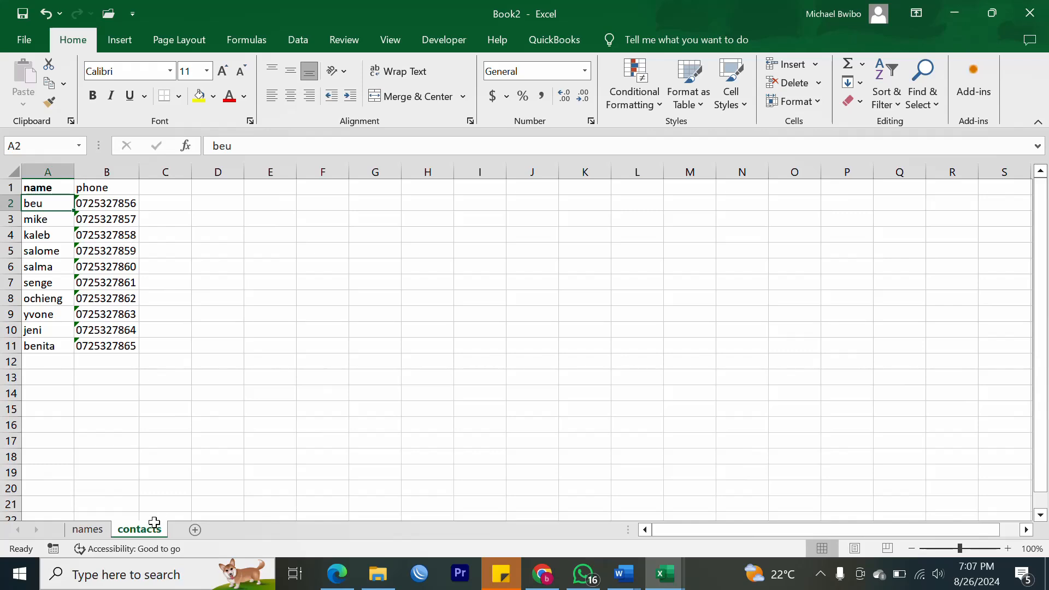
{"action": "left_click", "coordinate": [88, 530]}
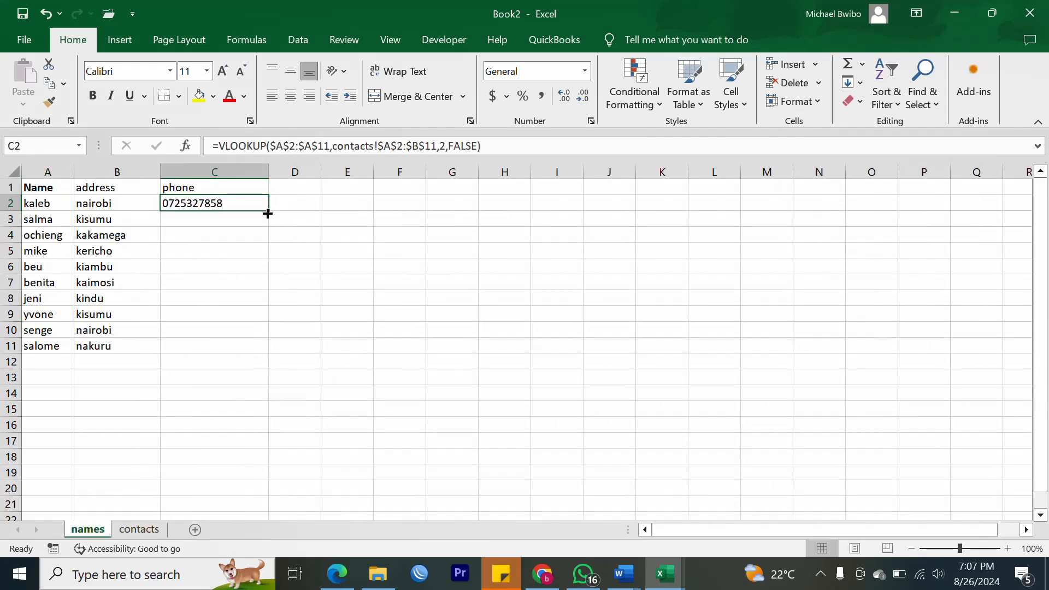
{"action": "left_click_drag", "start_coordinate": [267, 213], "coordinate": [261, 354]}
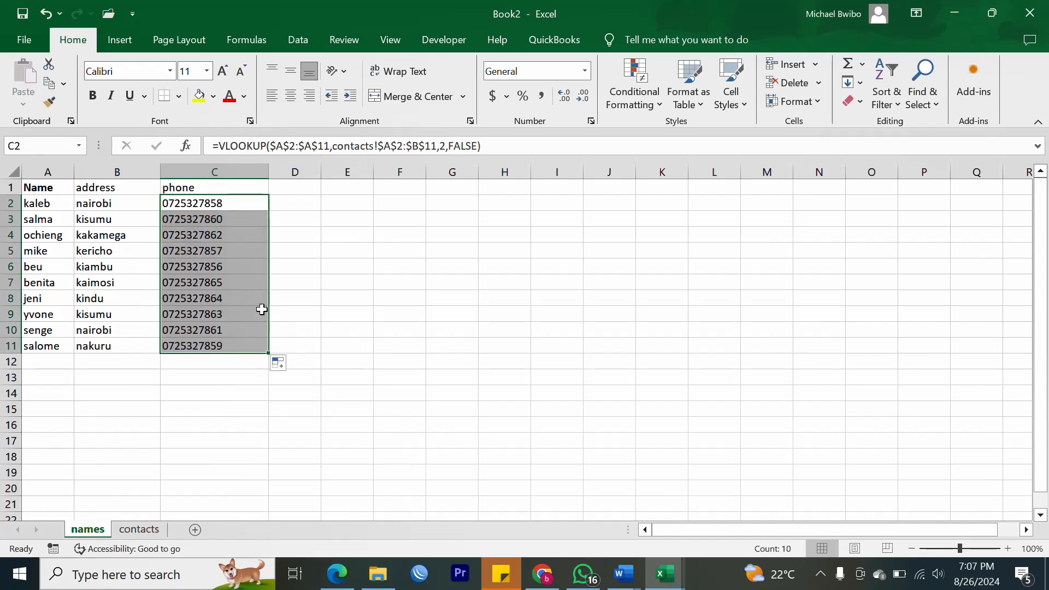
{"action": "left_click", "coordinate": [339, 269]}
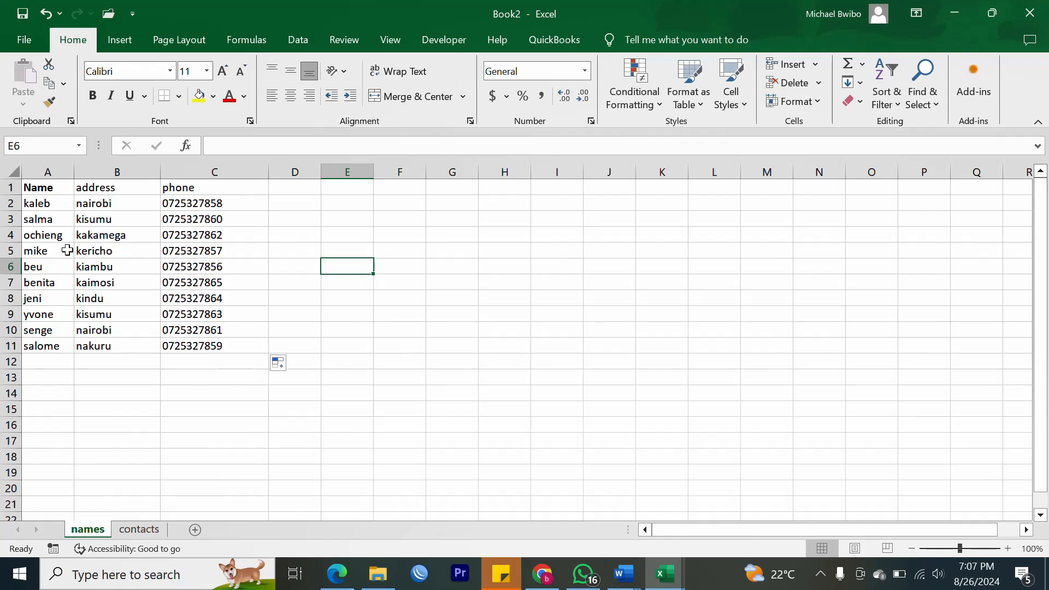
Verify row 4's phone against contacts and select benita's row on names.
{"action": "left_click", "coordinate": [11, 235]}
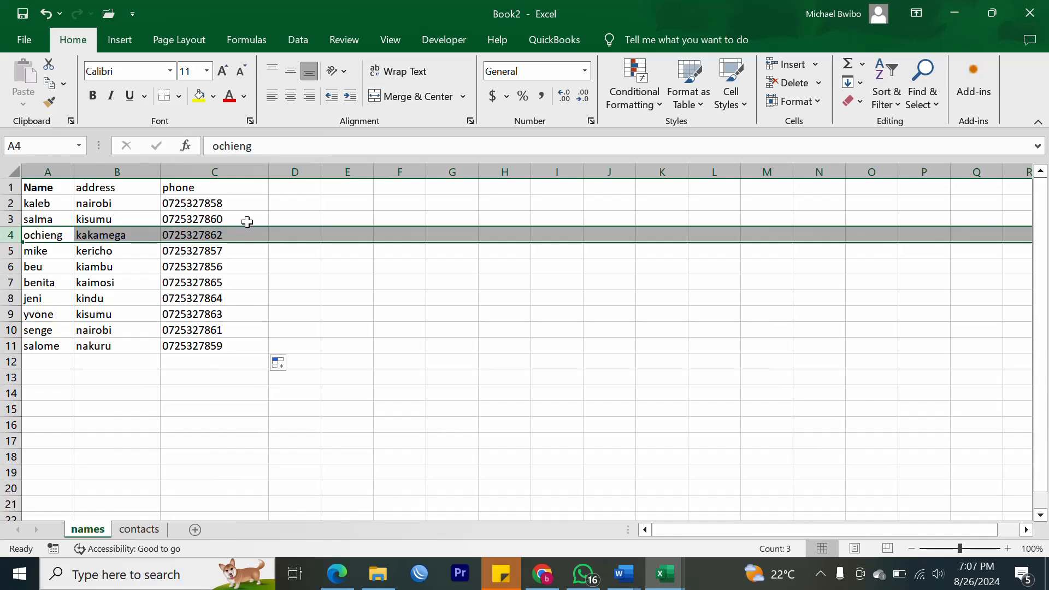
{"action": "left_click", "coordinate": [141, 530]}
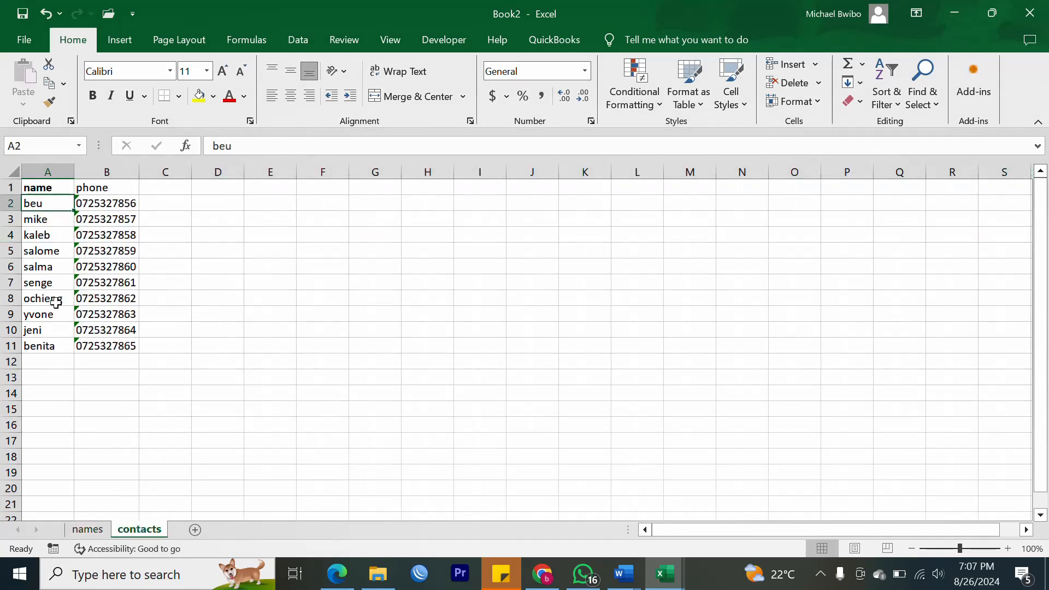
{"action": "left_click", "coordinate": [86, 529]}
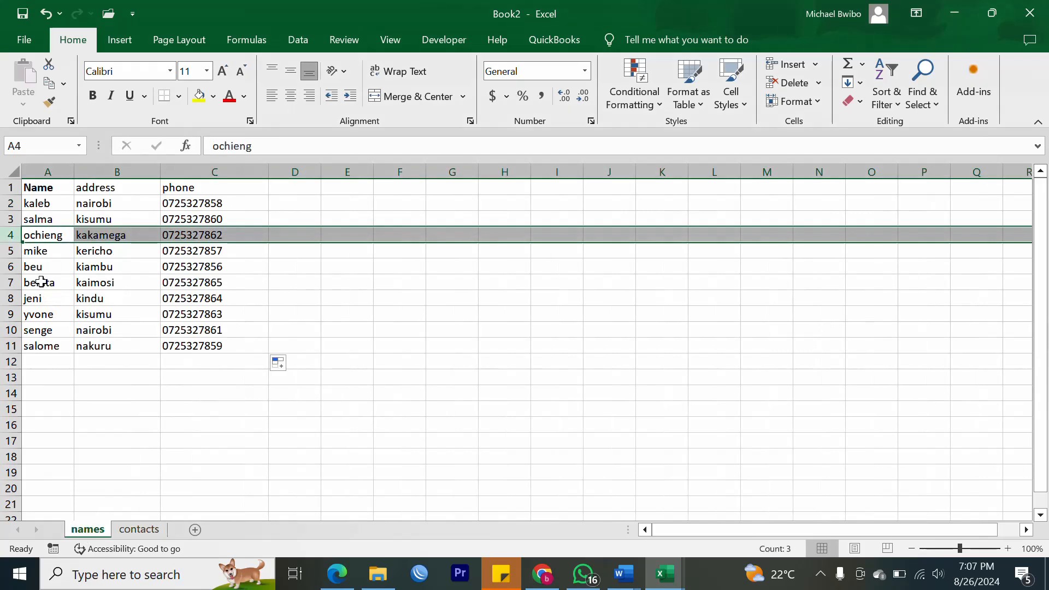
{"action": "left_click", "coordinate": [37, 282]}
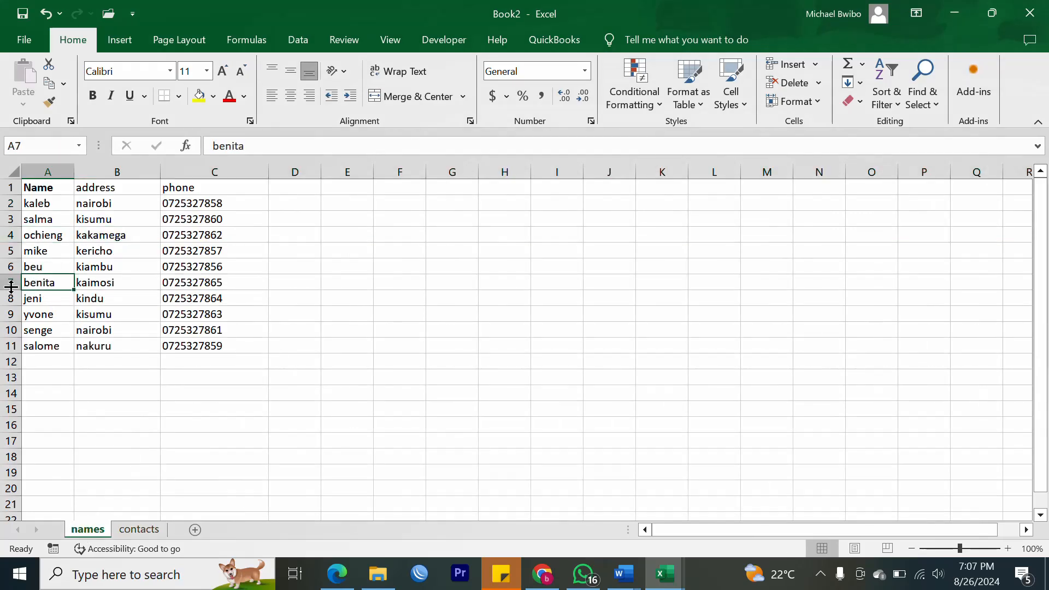
{"action": "left_click", "coordinate": [11, 283]}
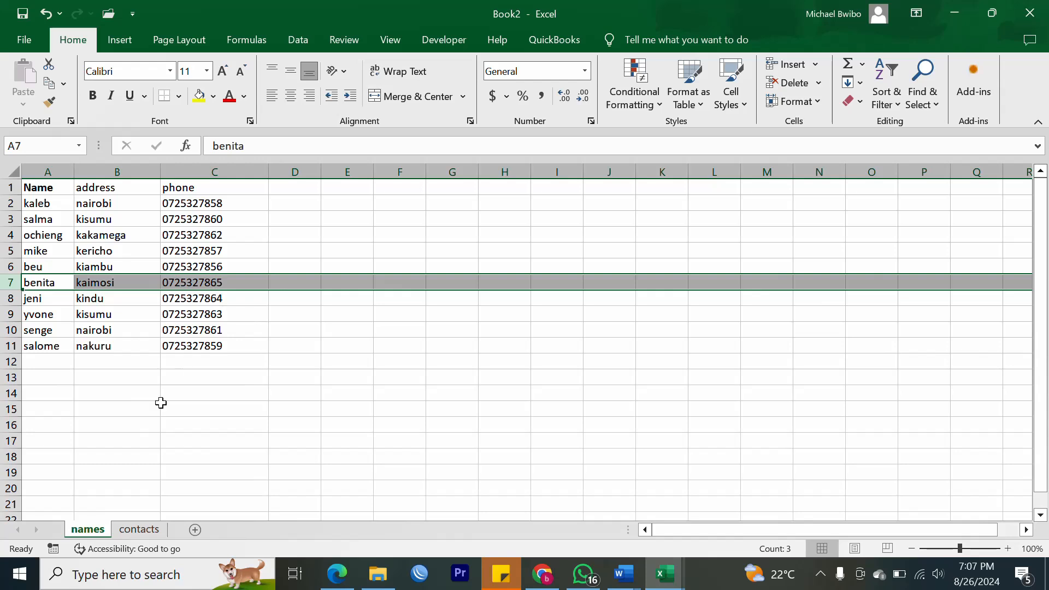
Compare benita's number on the contacts sheet, then select the names in column A.
{"action": "left_click", "coordinate": [130, 536]}
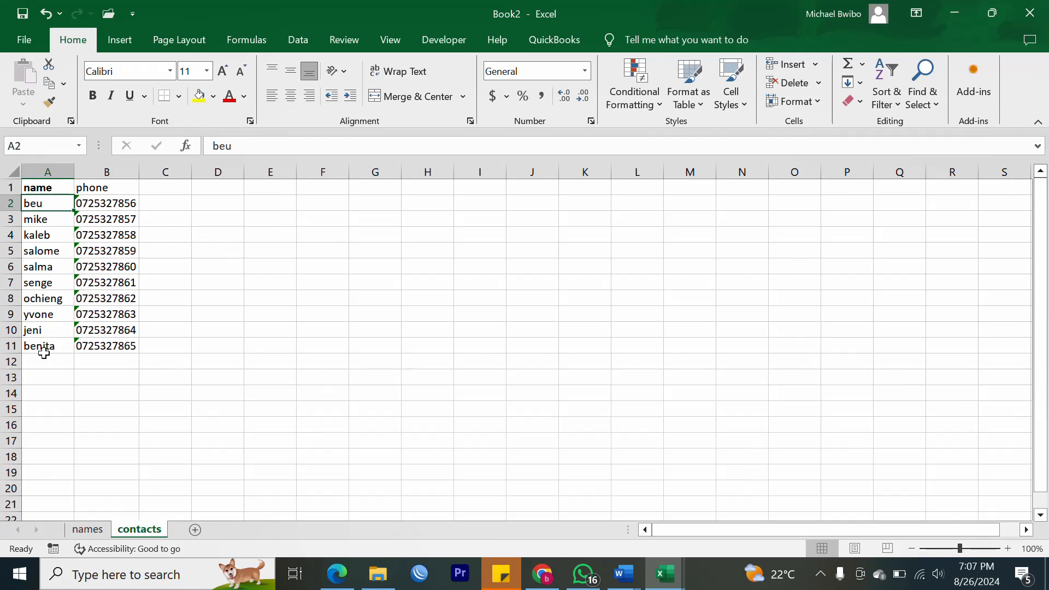
{"action": "left_click", "coordinate": [86, 530]}
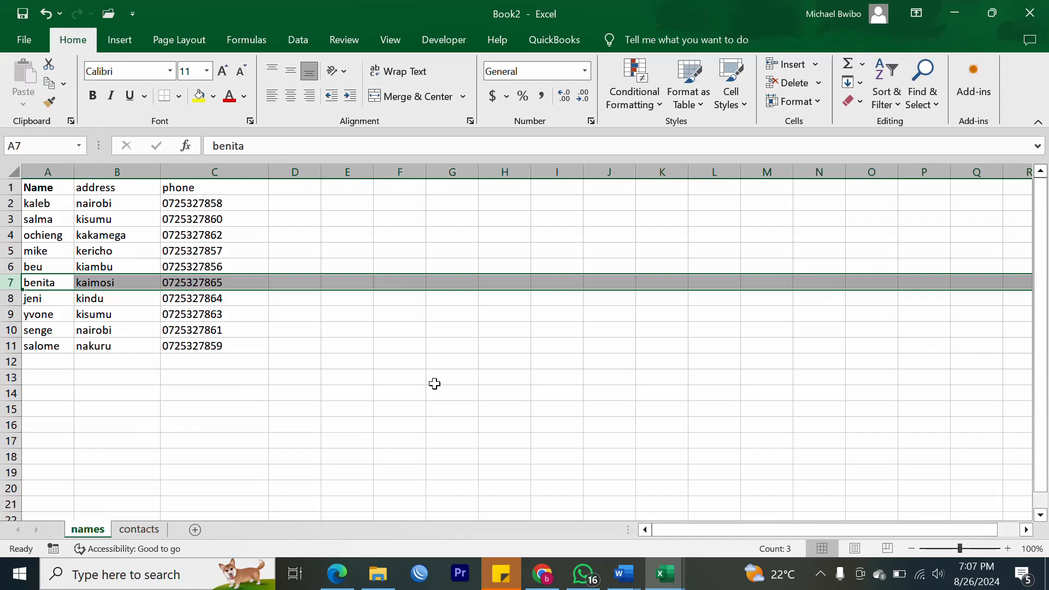
{"action": "left_click", "coordinate": [146, 531]}
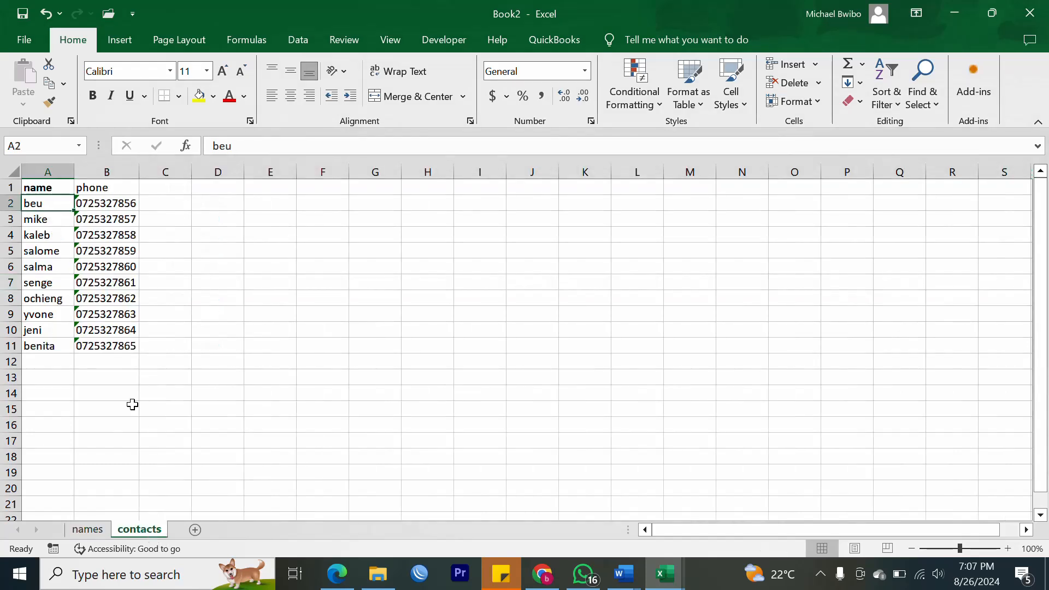
{"action": "left_click", "coordinate": [89, 531]}
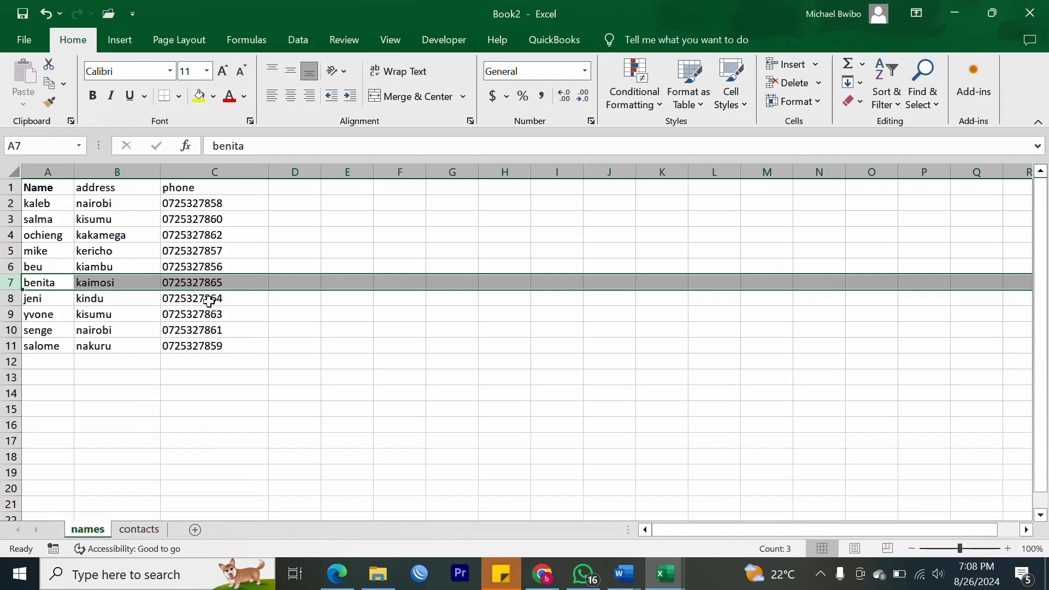
{"action": "left_click_drag", "start_coordinate": [39, 202], "coordinate": [38, 346]}
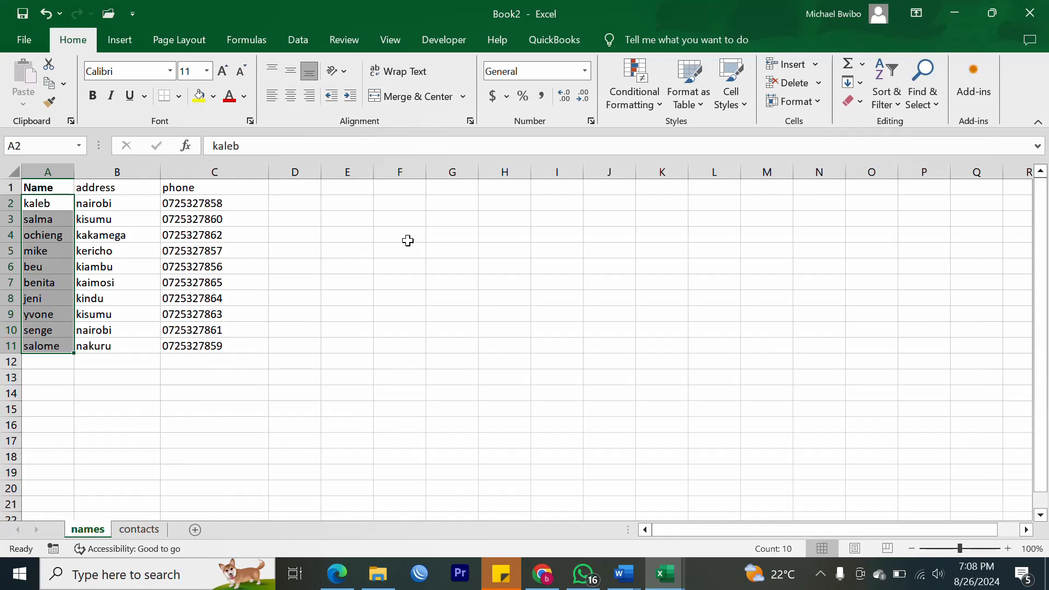
Merge and center cells F4:J5 into one cell.
{"action": "left_click_drag", "start_coordinate": [407, 239], "coordinate": [625, 253]}
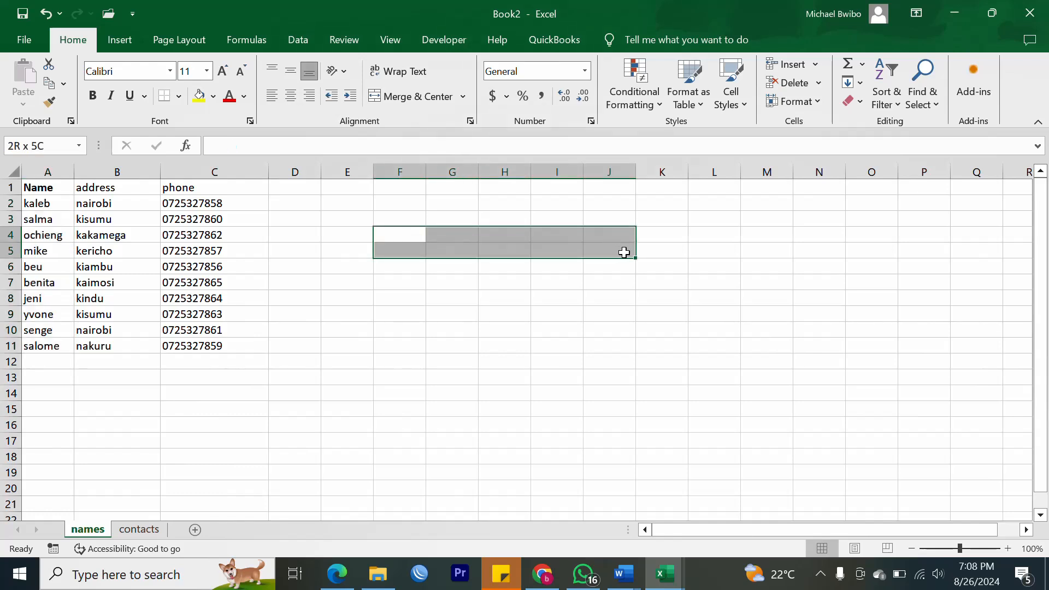
{"action": "left_click", "coordinate": [418, 96]}
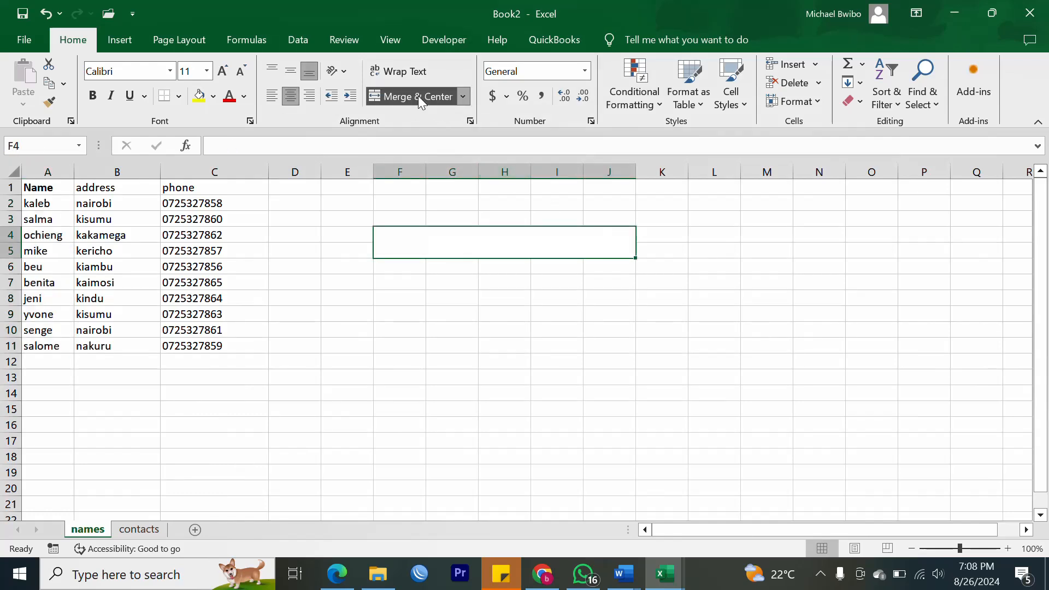
{"action": "right_click", "coordinate": [399, 235]}
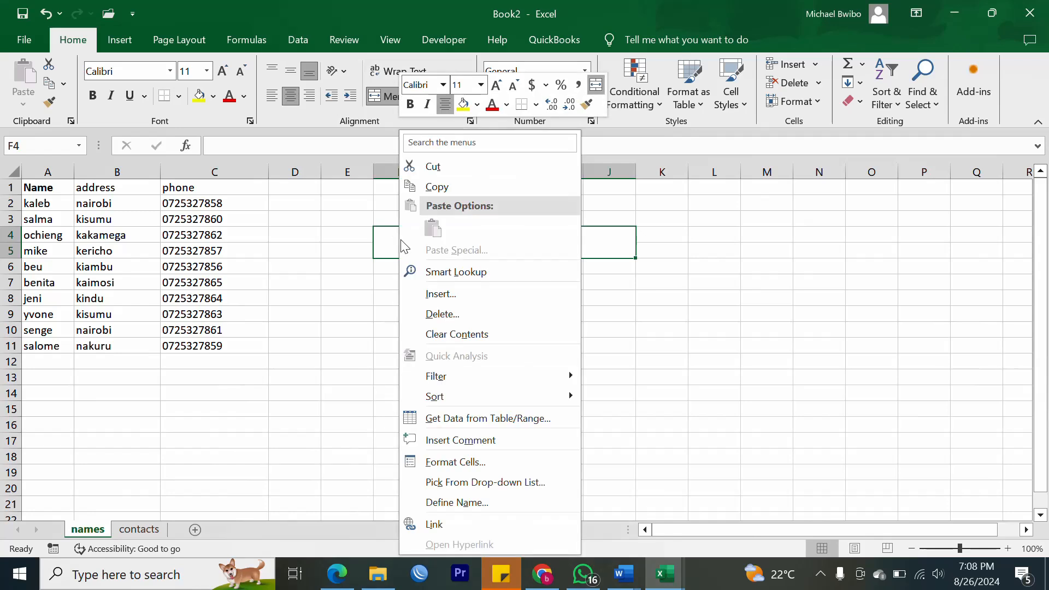
{"action": "left_click", "coordinate": [384, 231]}
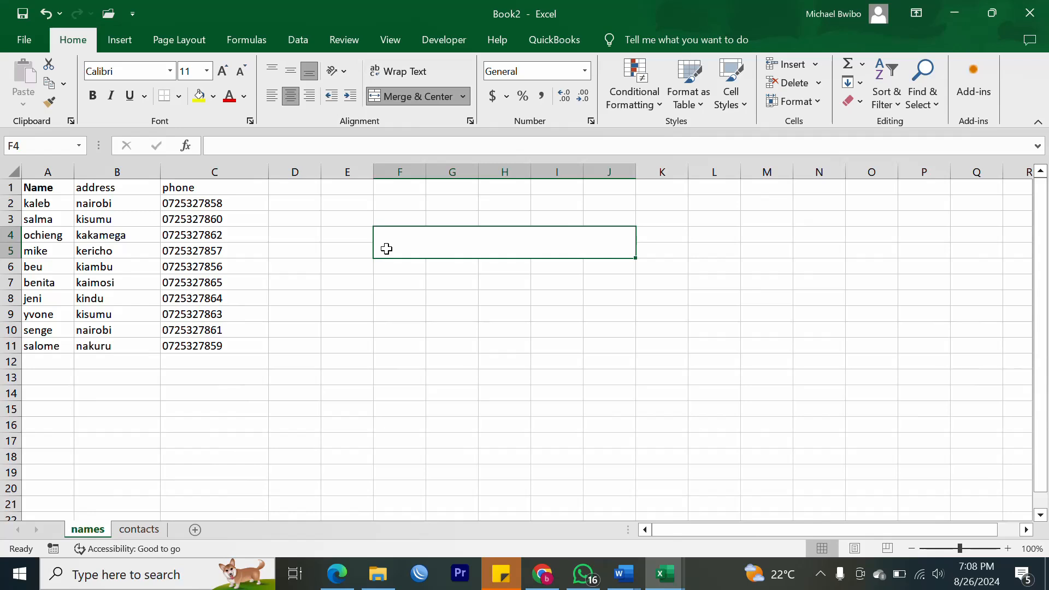
{"action": "type", "text": "0"}
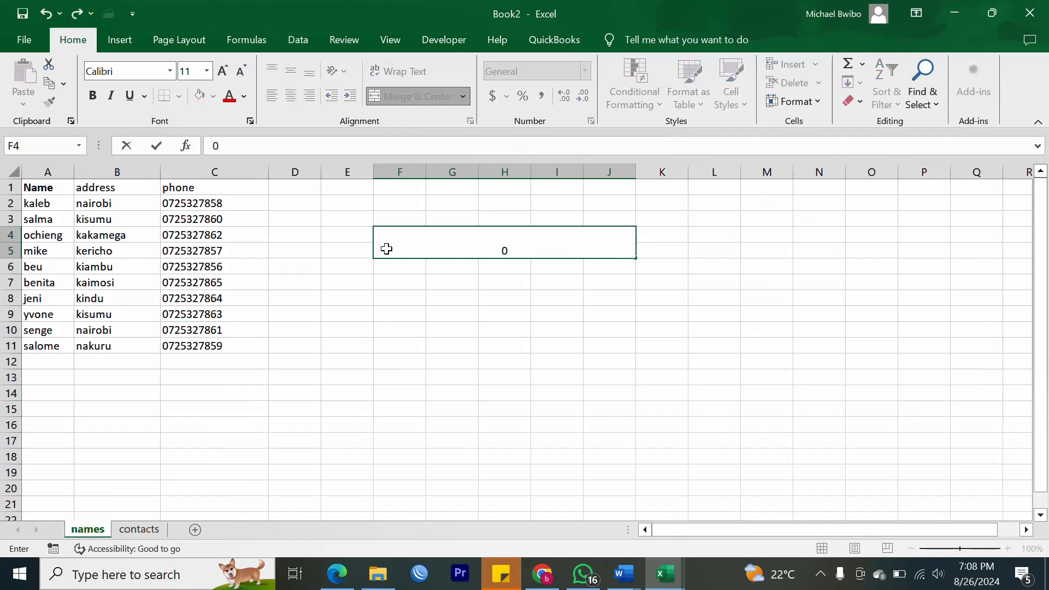
{"action": "key", "text": "BackSpace"}
Set the merged cell's font size to 22 and type a phone number starting with 0.
{"action": "left_click", "coordinate": [208, 71]}
{"action": "left_click", "coordinate": [186, 234]}
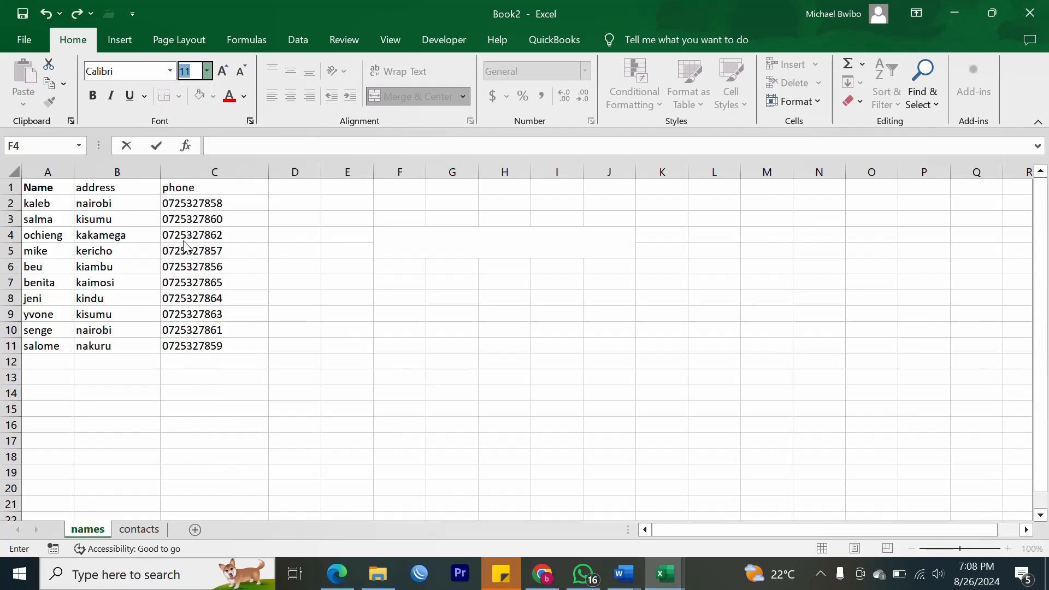
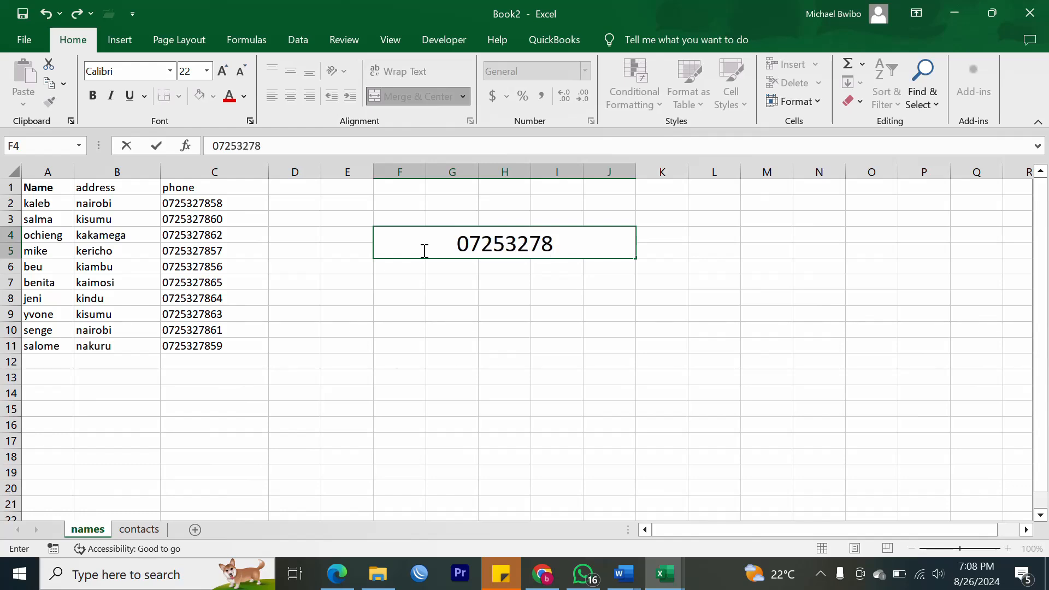
{"action": "left_click", "coordinate": [471, 300]}
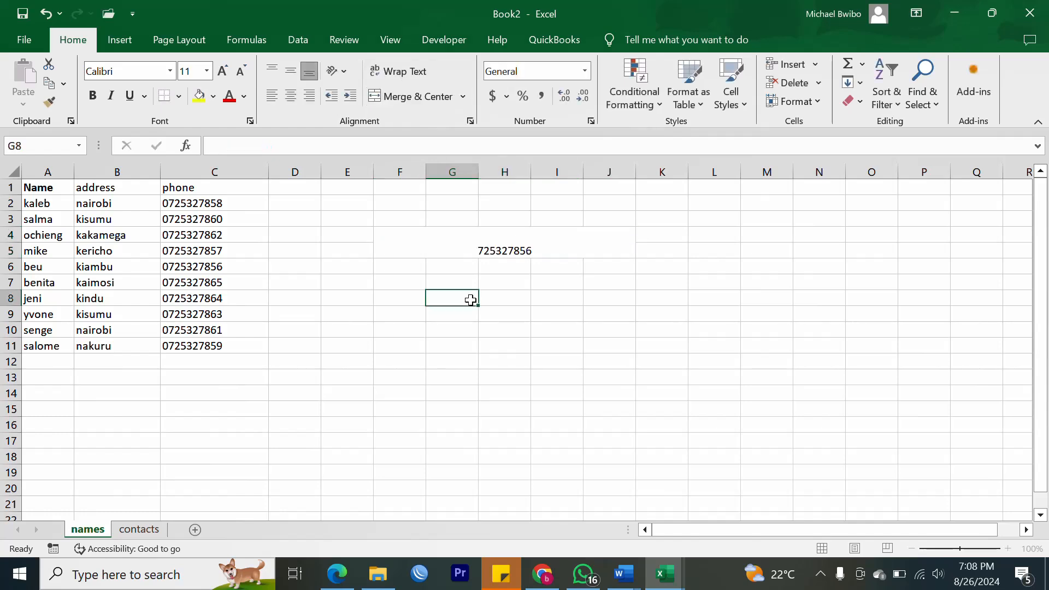
{"action": "left_click", "coordinate": [543, 246]}
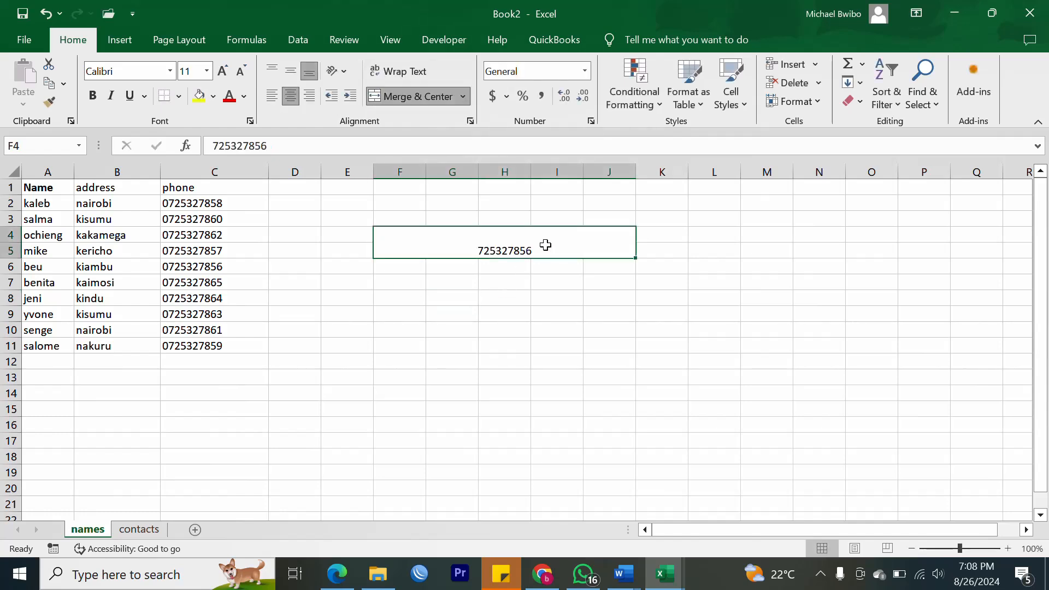
{"action": "double_click", "coordinate": [483, 252]}
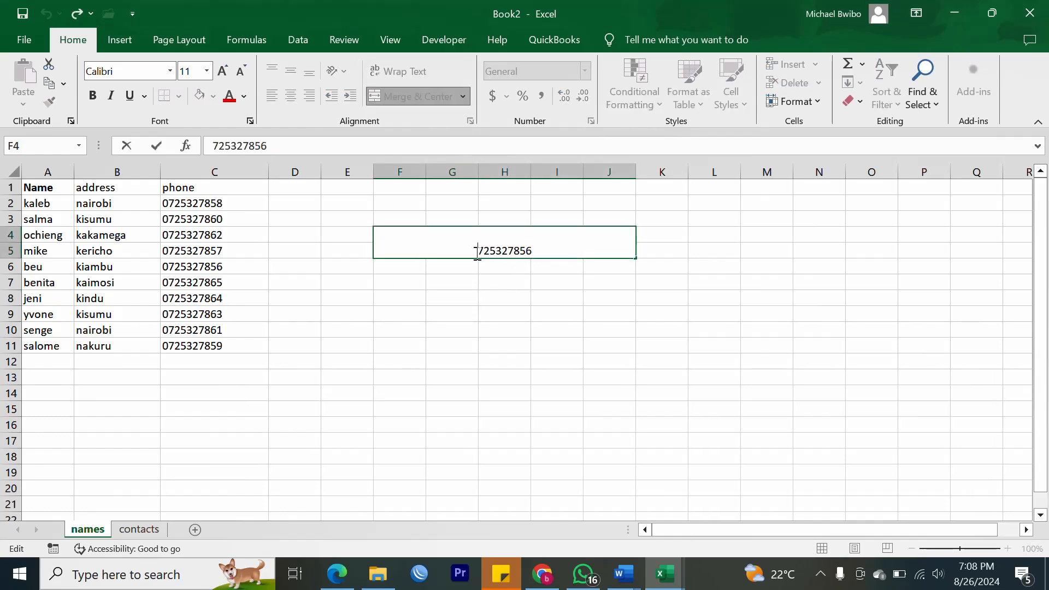
{"action": "type", "text": "0"}
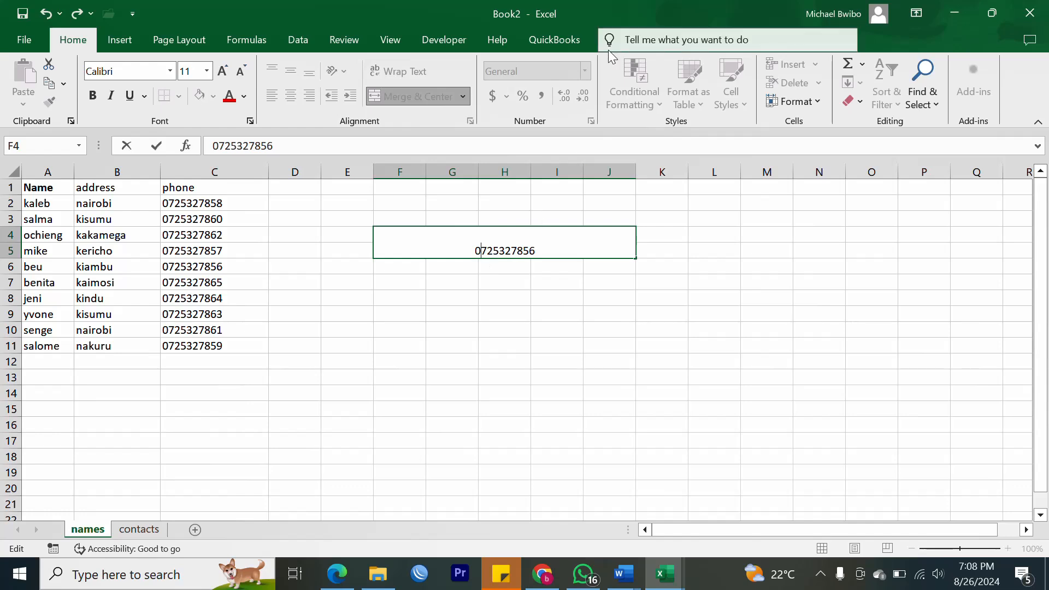
{"action": "left_click", "coordinate": [461, 349]}
{"action": "left_click", "coordinate": [515, 236]}
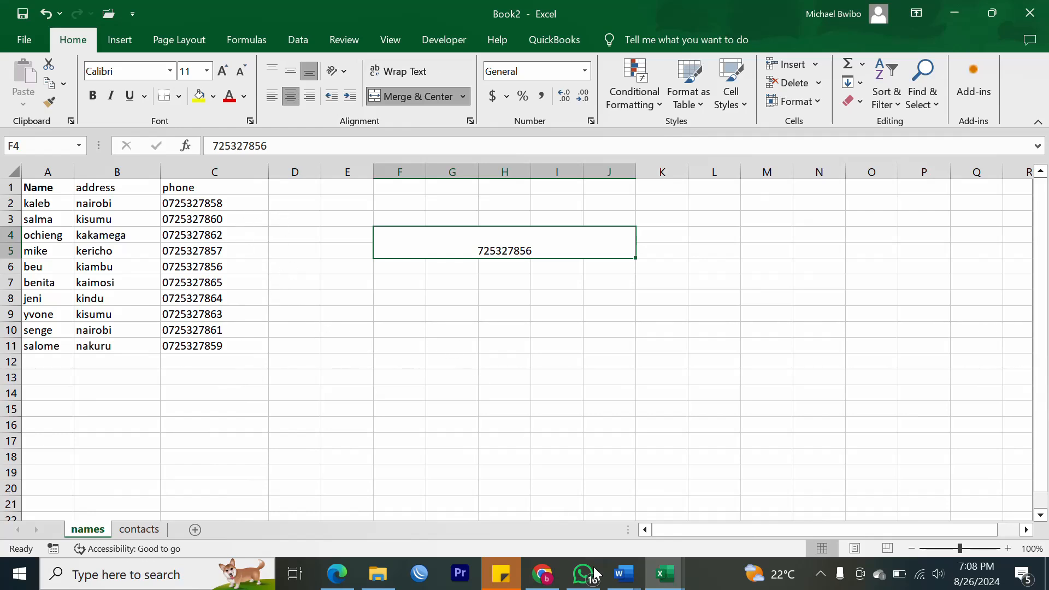
{"action": "left_click", "coordinate": [821, 573]}
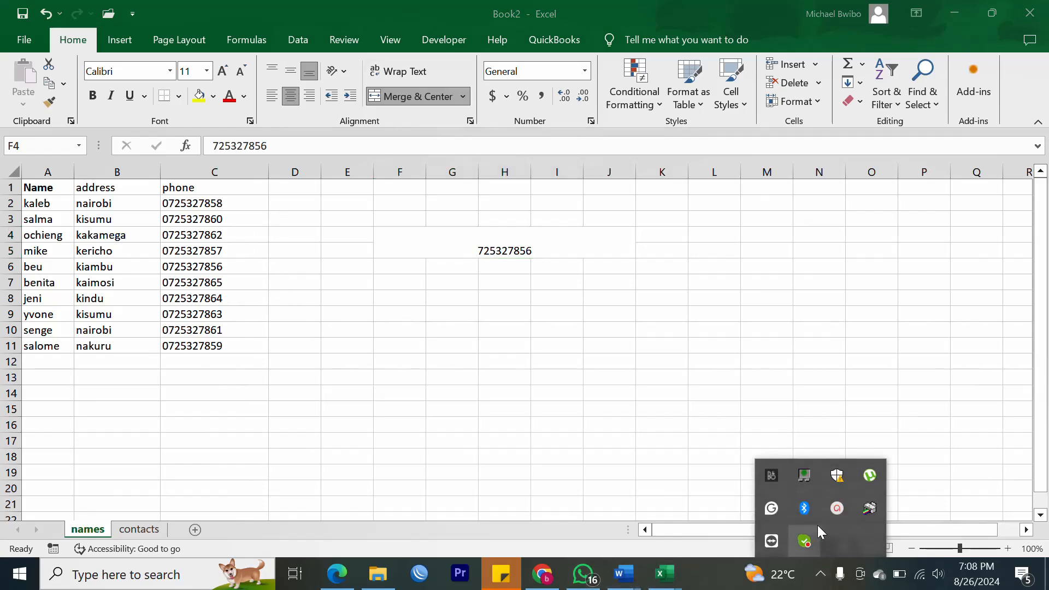